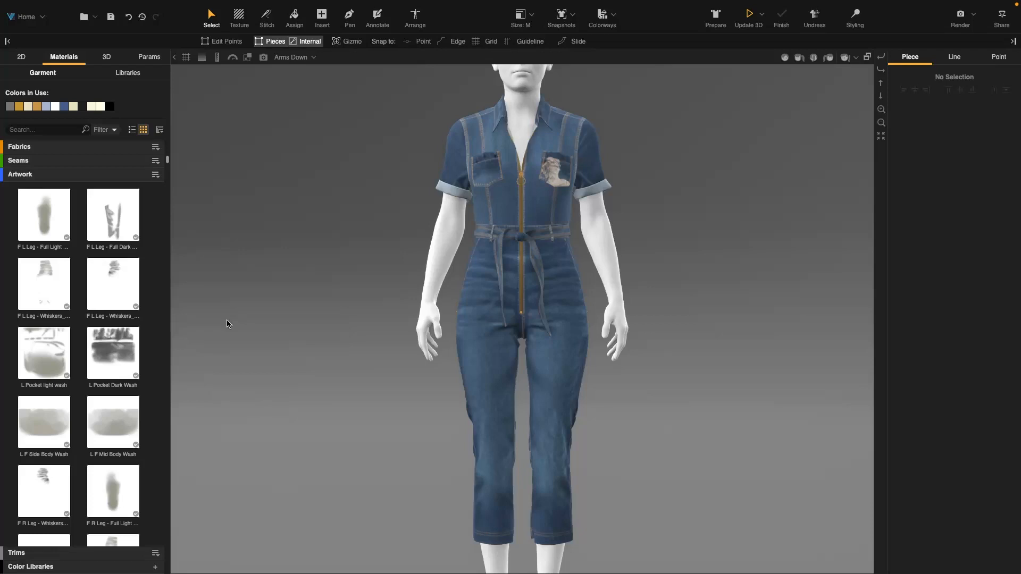
Examine the left leg's full light, full dark and whiskers wash artworks and the wash effects across the jumpsuit's pattern pieces.
{"action": "right_click_drag", "start_coordinate": [608, 390], "coordinate": [588, 411]}
{"action": "scroll", "coordinate": [600, 344], "scroll_direction": "up", "scroll_amount": 4}
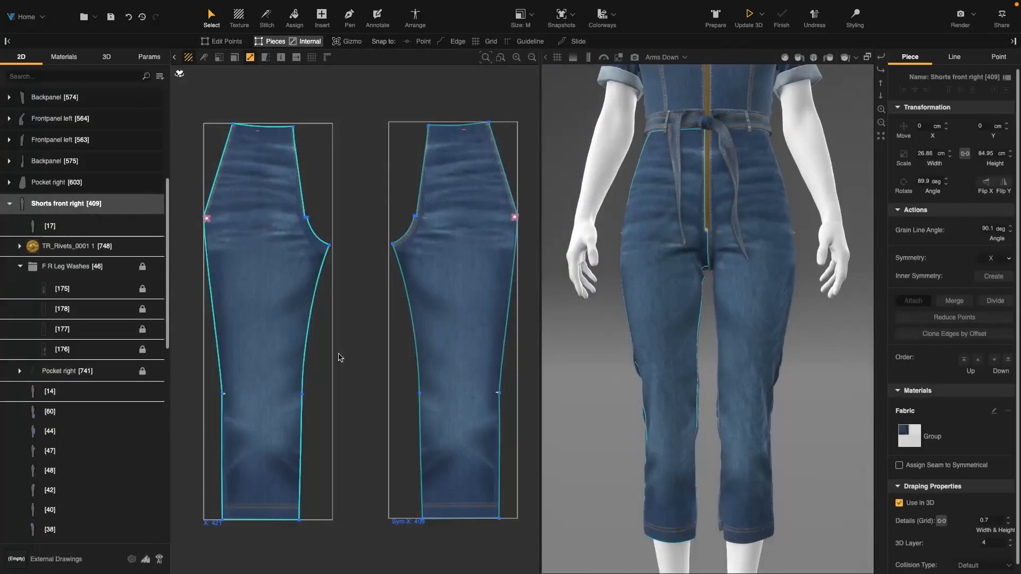
{"action": "left_click", "coordinate": [340, 358]}
{"action": "left_click", "coordinate": [64, 57]}
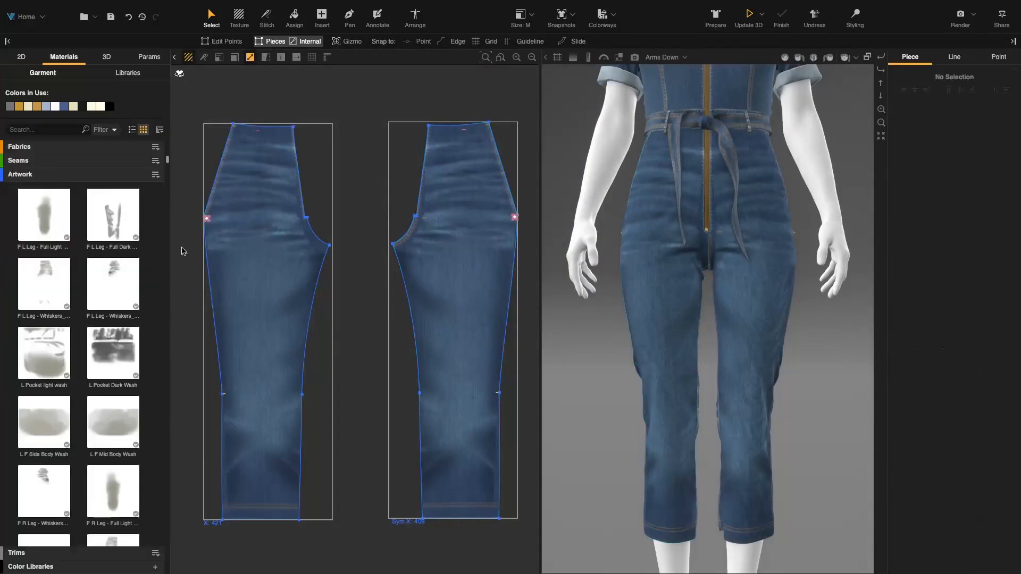
{"action": "left_click", "coordinate": [48, 236]}
{"action": "left_click", "coordinate": [121, 233]}
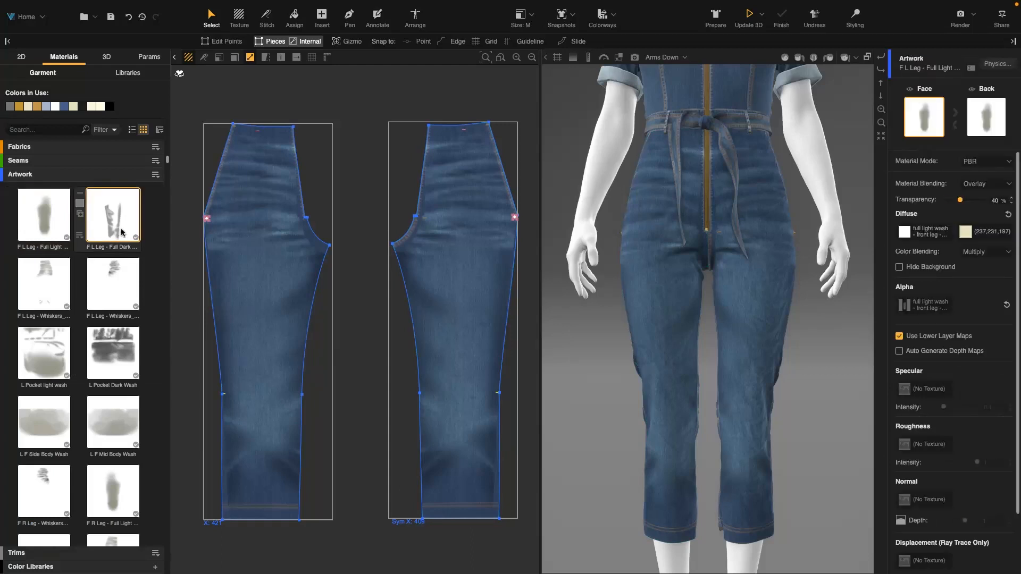
{"action": "left_click", "coordinate": [55, 287]}
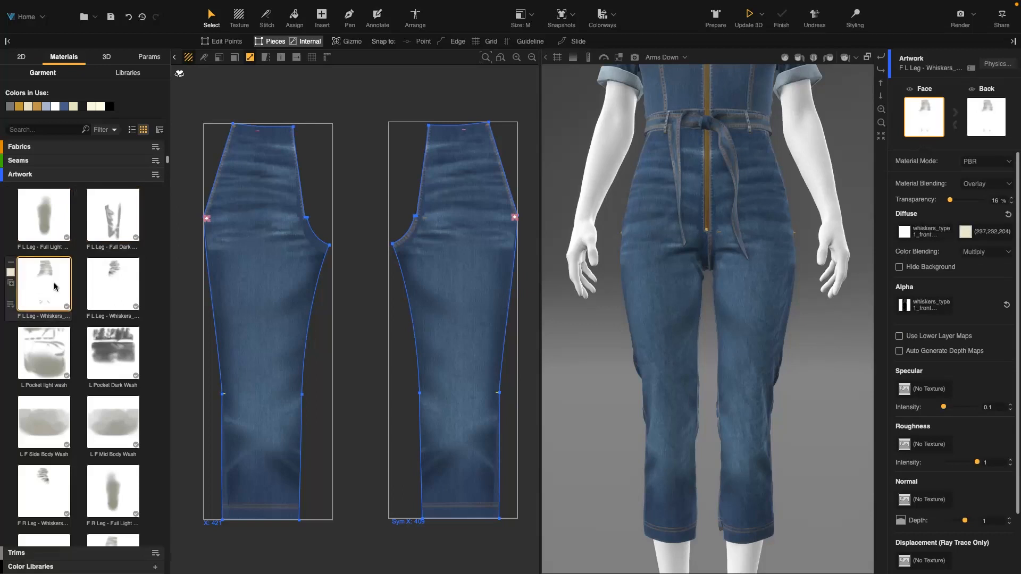
{"action": "left_click", "coordinate": [110, 294]}
{"action": "left_click", "coordinate": [175, 288]}
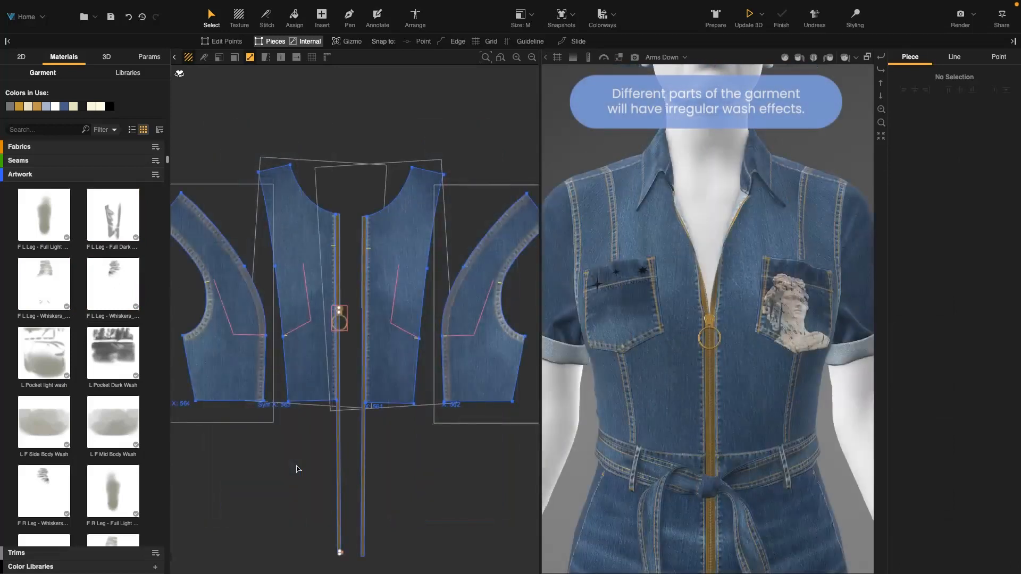
{"action": "scroll", "coordinate": [73, 460], "scroll_direction": "down", "scroll_amount": 3}
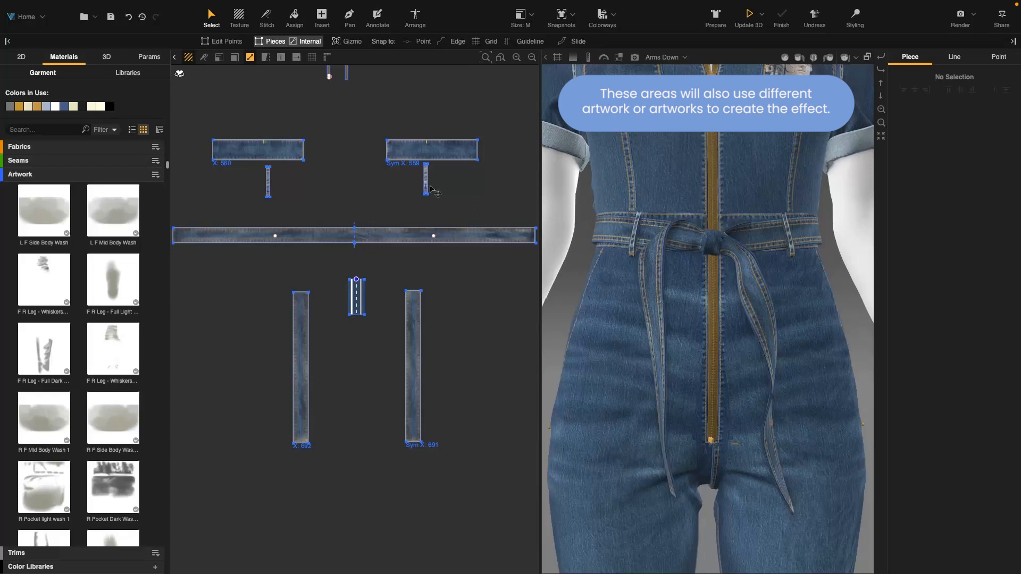
{"action": "left_click", "coordinate": [486, 58]}
{"action": "right_click_drag", "start_coordinate": [764, 298], "coordinate": [706, 484], "text": "alt"}
{"action": "middle_click_drag", "start_coordinate": [705, 485], "coordinate": [704, 427], "text": "alt"}
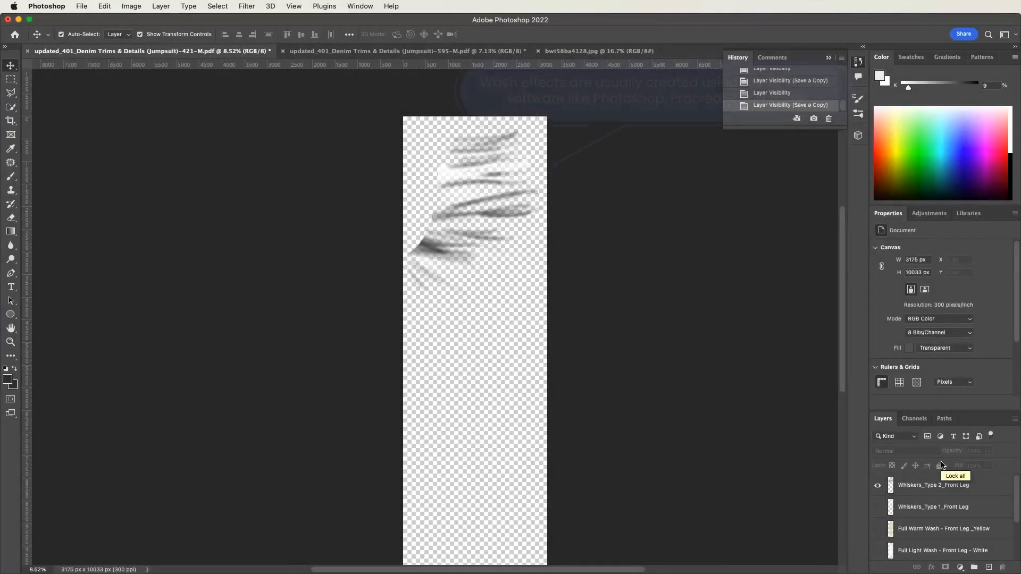
Switch to Photoshop, show the Whiskers_Type 1, Full Warm, Full Light, Full Dark and Fly Wash layers, and briefly preview Layer 1.
{"action": "left_click", "coordinate": [878, 508]}
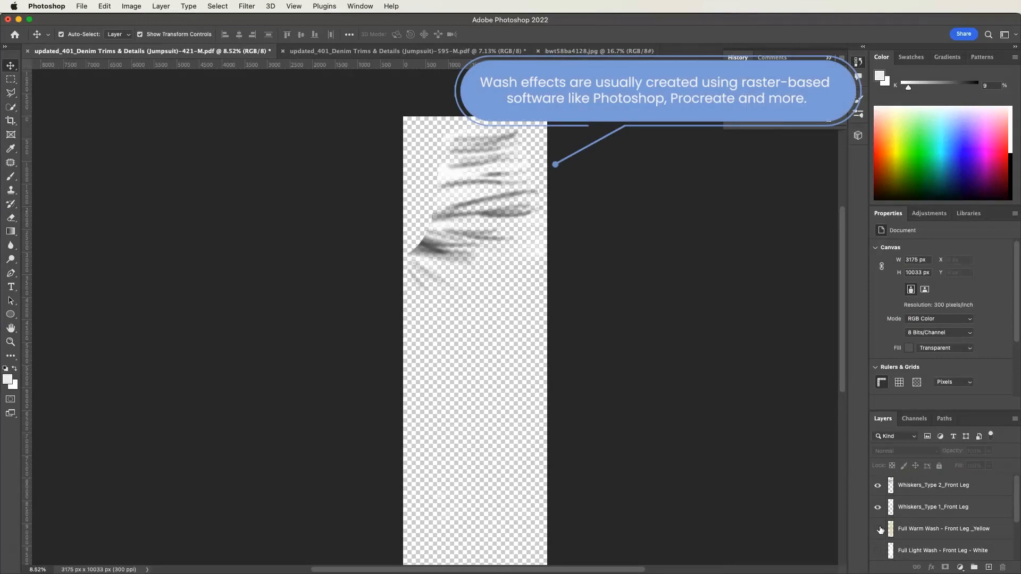
{"action": "left_click", "coordinate": [880, 531]}
{"action": "scroll", "coordinate": [879, 532], "scroll_direction": "down", "scroll_amount": 1}
{"action": "left_click", "coordinate": [878, 529]}
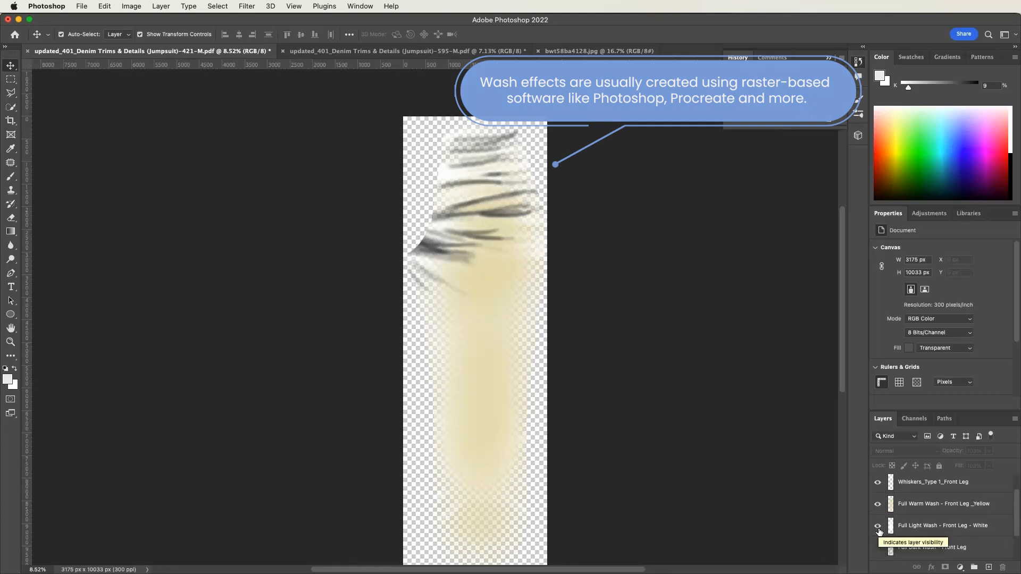
{"action": "left_click", "coordinate": [878, 545]}
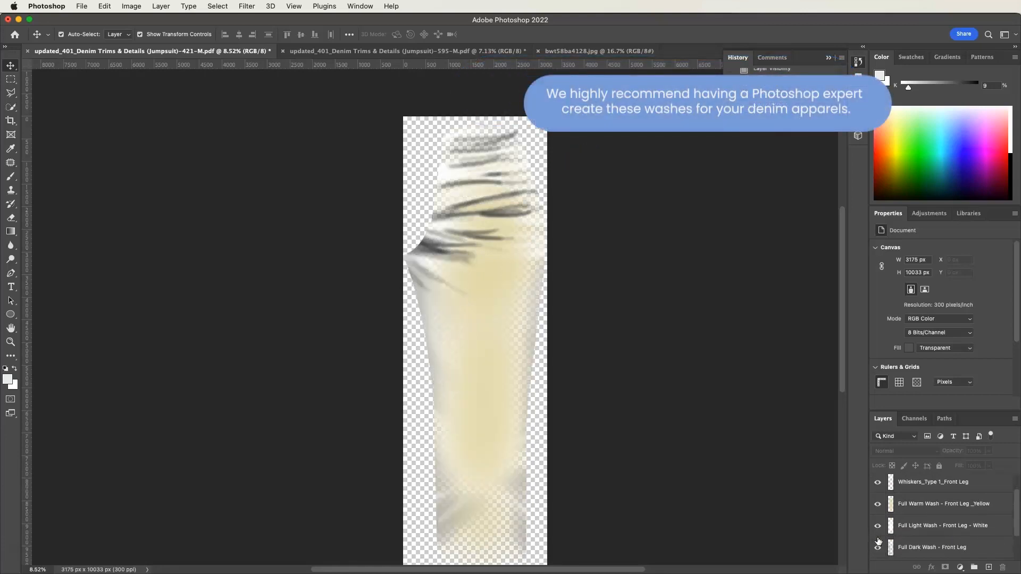
{"action": "scroll", "coordinate": [878, 543], "scroll_direction": "down", "scroll_amount": 1}
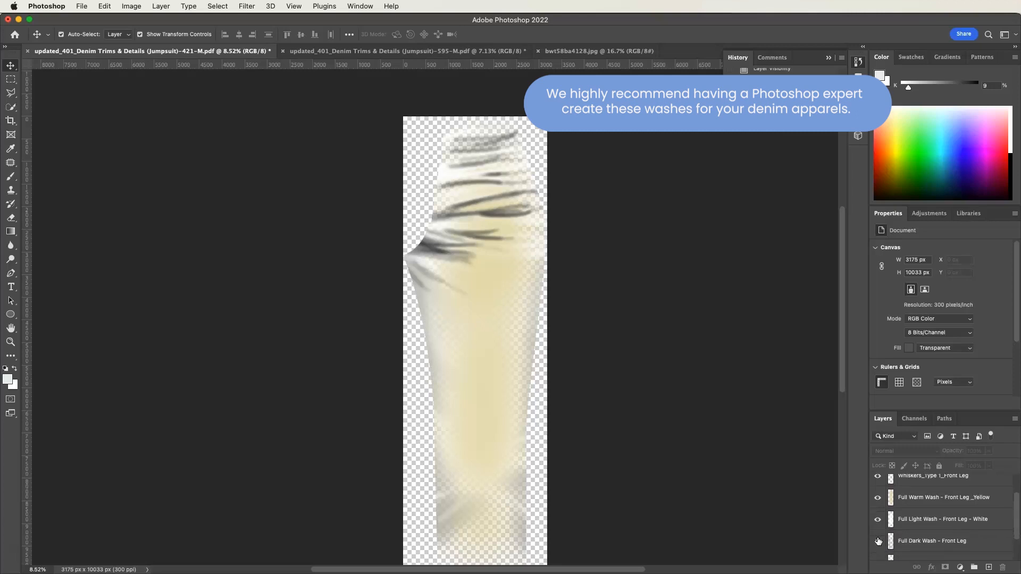
{"action": "scroll", "coordinate": [881, 539], "scroll_direction": "down", "scroll_amount": 3}
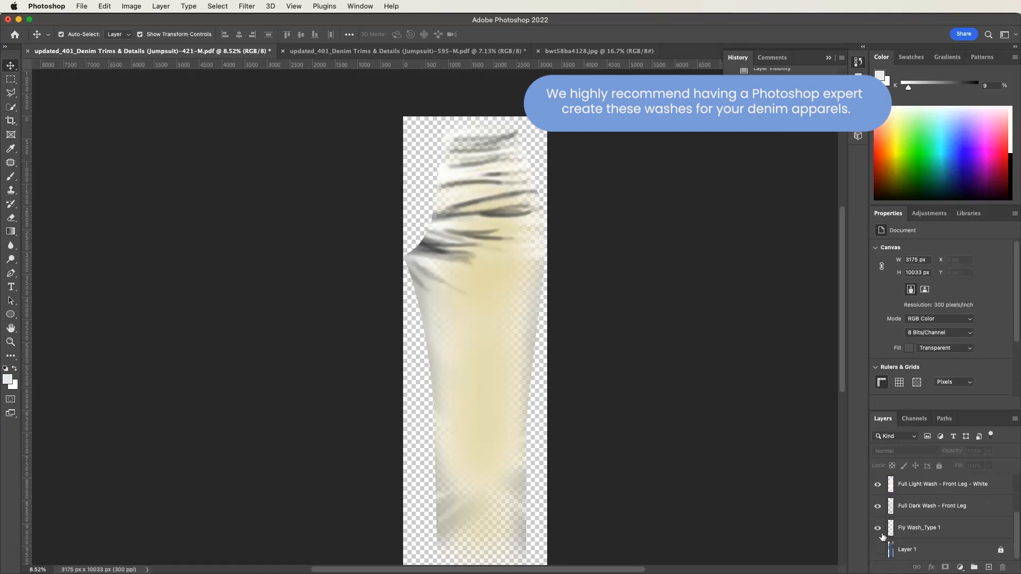
{"action": "left_click", "coordinate": [879, 550]}
{"action": "left_click", "coordinate": [879, 550]}
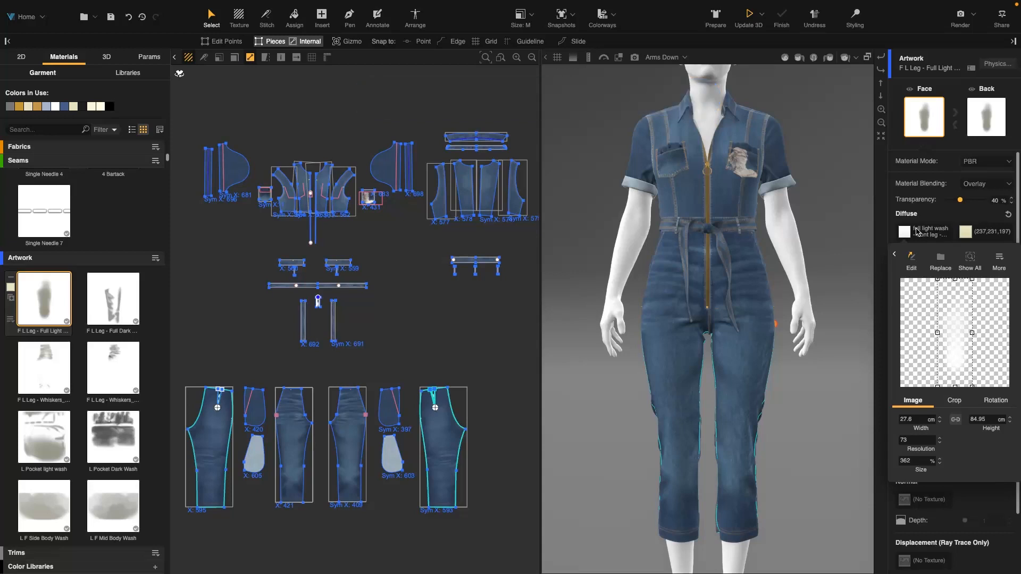
Switch to VStitcher and open the diffuse texture image of the front left leg's full light wash artwork.
{"action": "left_click", "coordinate": [476, 312]}
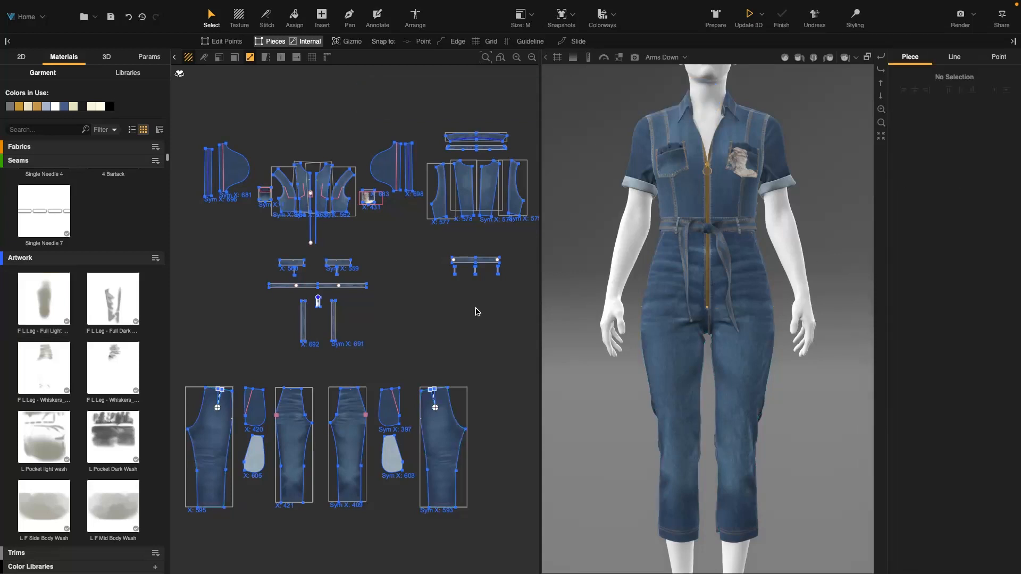
{"action": "left_click", "coordinate": [43, 299]}
{"action": "left_click", "coordinate": [926, 237]}
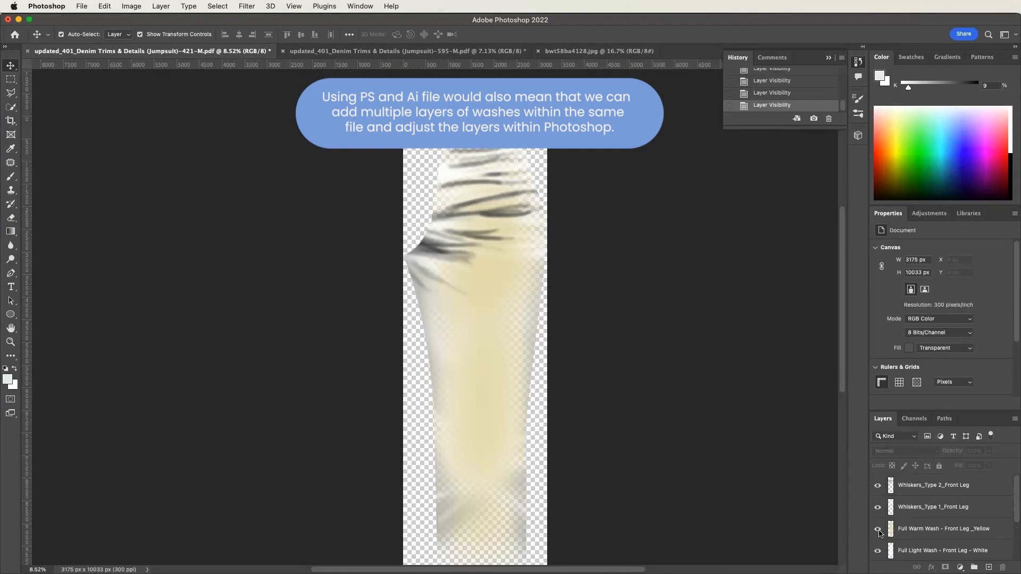
Switch to Photoshop, hide the Full Warm Wash - Front Leg _Yellow layer, and toggle the Whiskers_Type 2_Front Leg layer off and on.
{"action": "left_click", "coordinate": [878, 530]}
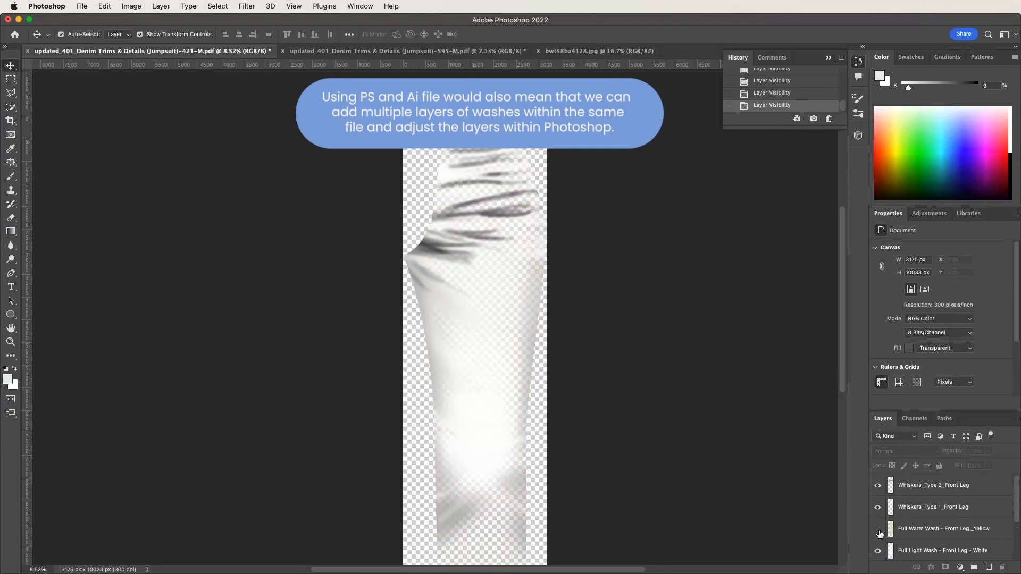
{"action": "left_click", "coordinate": [879, 491]}
{"action": "left_click", "coordinate": [879, 491]}
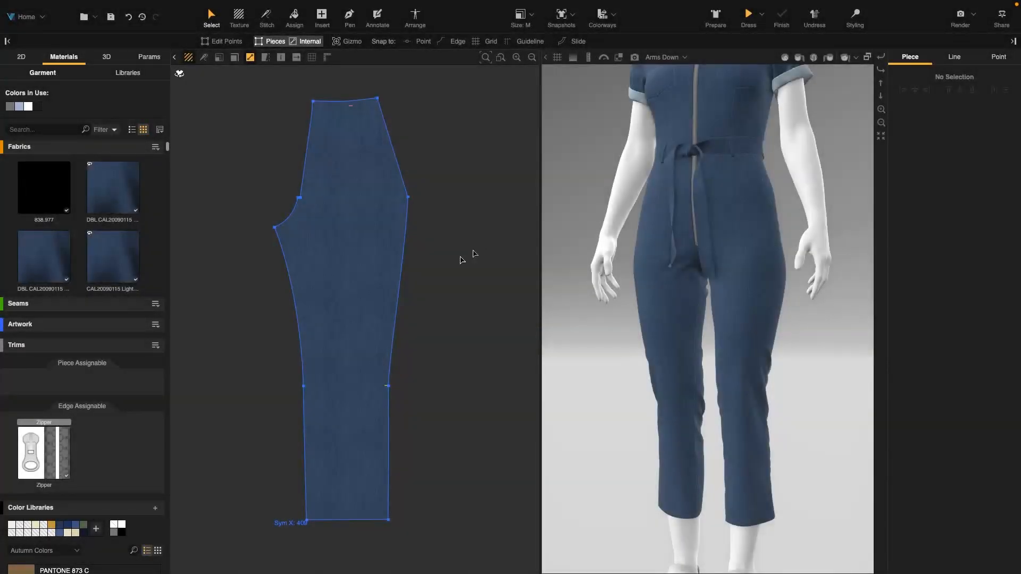
Switch to VStitcher and add the Full Light Wash - Front Leg - White PNG from Pre-Created Washes, Front Leg folder, as artwork.
{"action": "left_click", "coordinate": [157, 325]}
{"action": "left_click", "coordinate": [211, 338]}
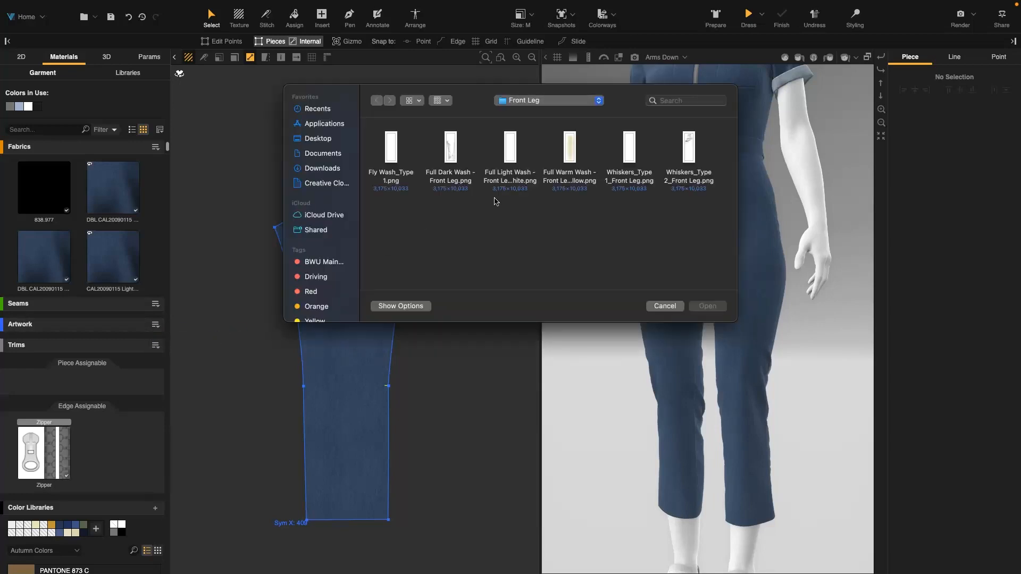
{"action": "left_click", "coordinate": [551, 101]}
{"action": "left_click", "coordinate": [556, 112]}
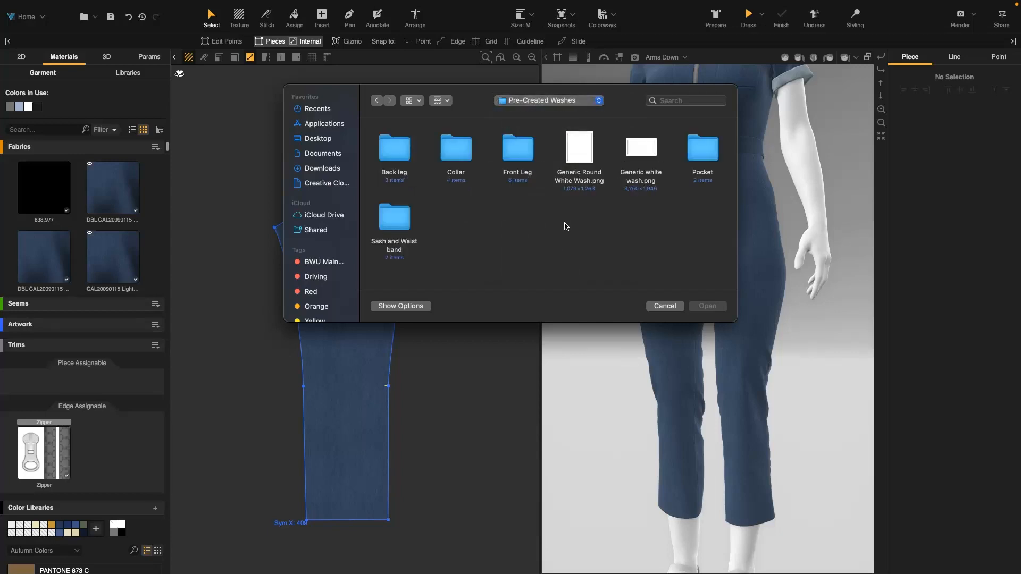
{"action": "double_click", "coordinate": [530, 159]}
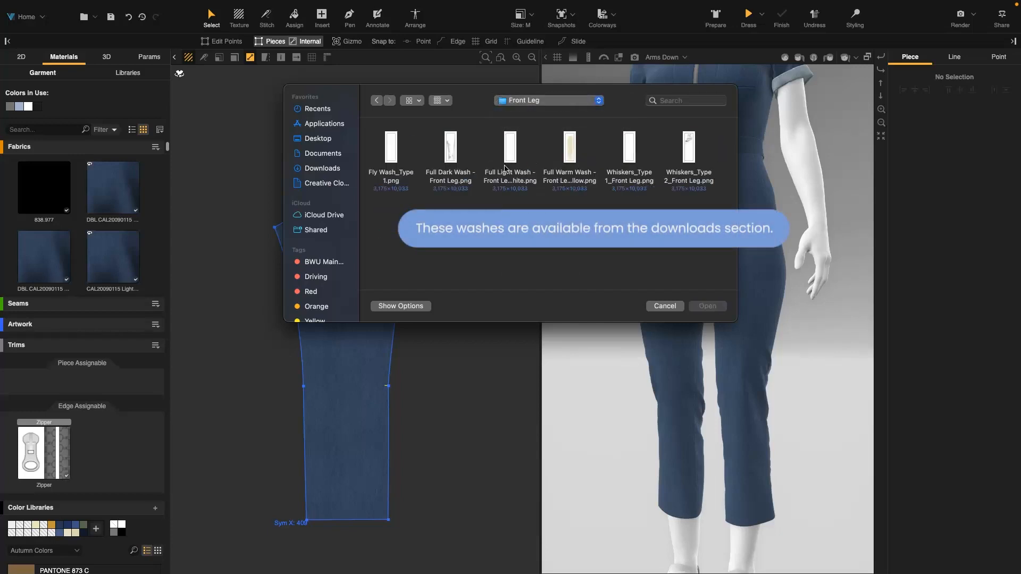
{"action": "left_click", "coordinate": [506, 153]}
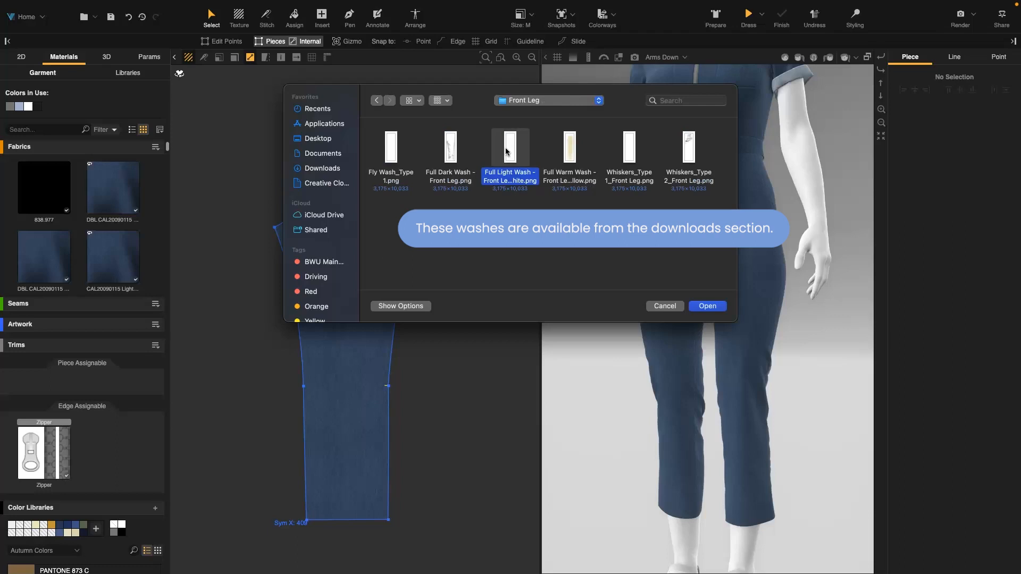
{"action": "left_click", "coordinate": [703, 307]}
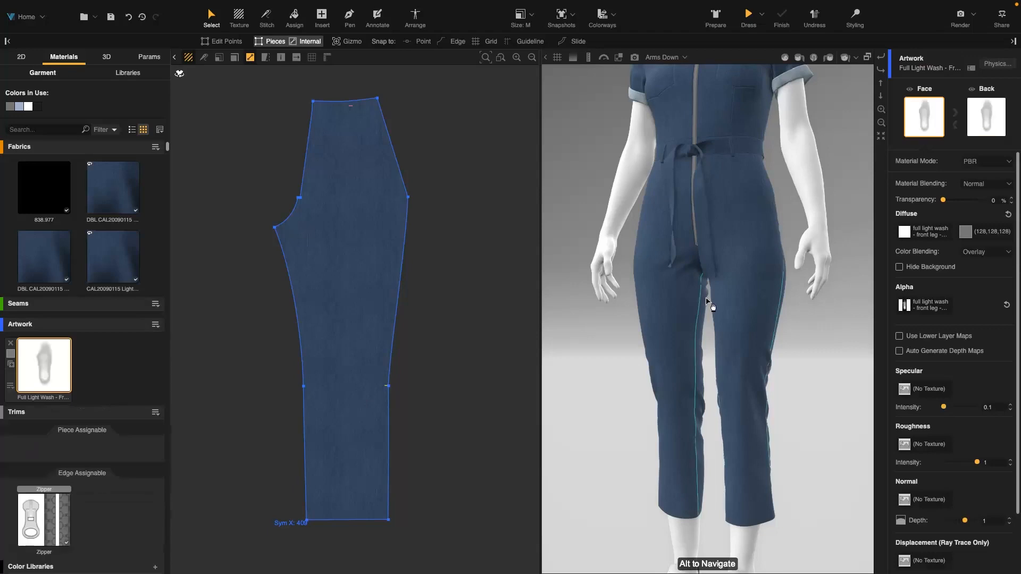
Assign the Full Light Wash artwork to the front left leg piece and align it over the whole piece at about X 2.3, Y 0.03 cm.
{"action": "left_click", "coordinate": [296, 16]}
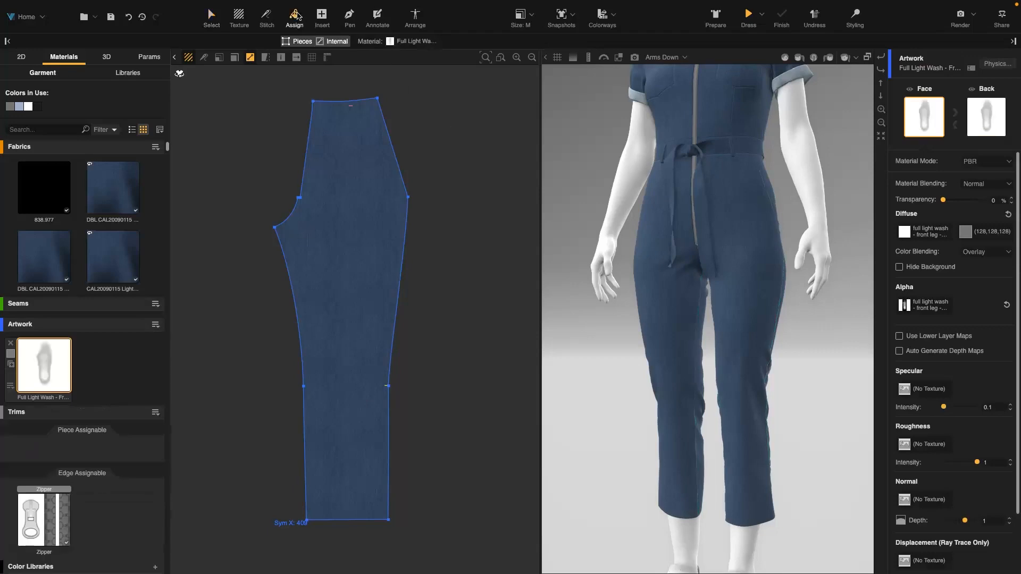
{"action": "left_click", "coordinate": [343, 261]}
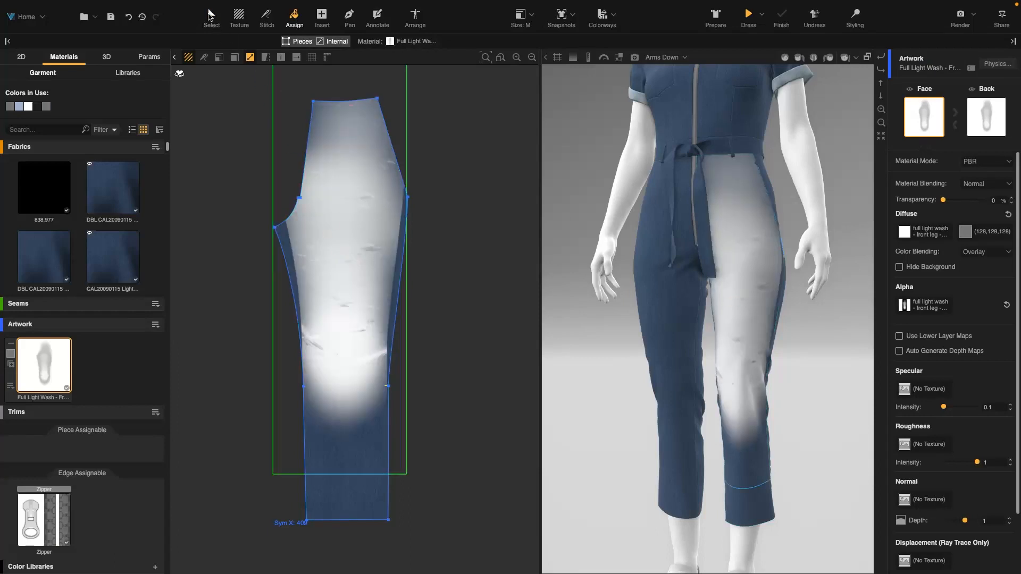
{"action": "left_click", "coordinate": [209, 15]}
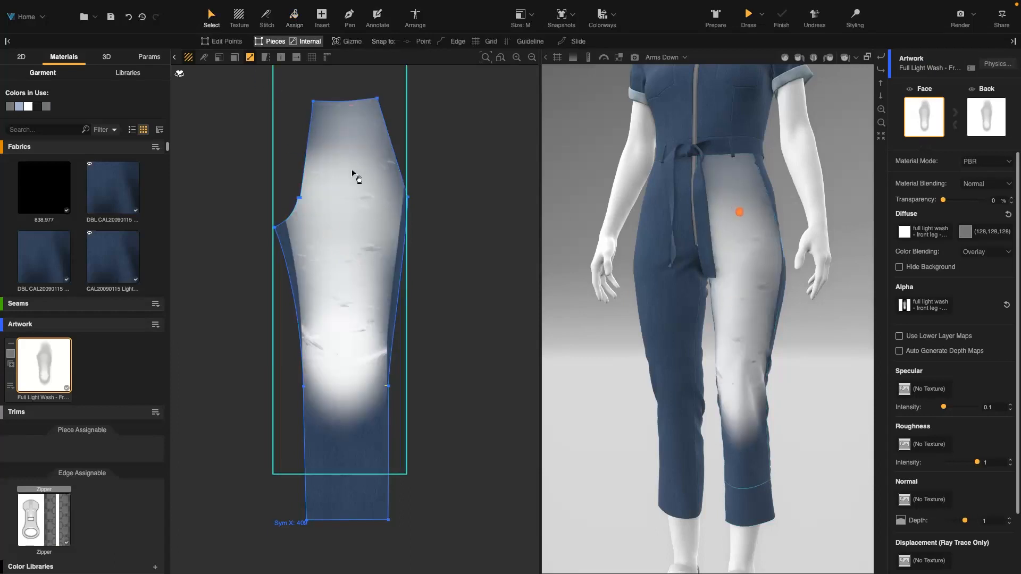
{"action": "left_click_drag", "start_coordinate": [351, 172], "coordinate": [352, 215]}
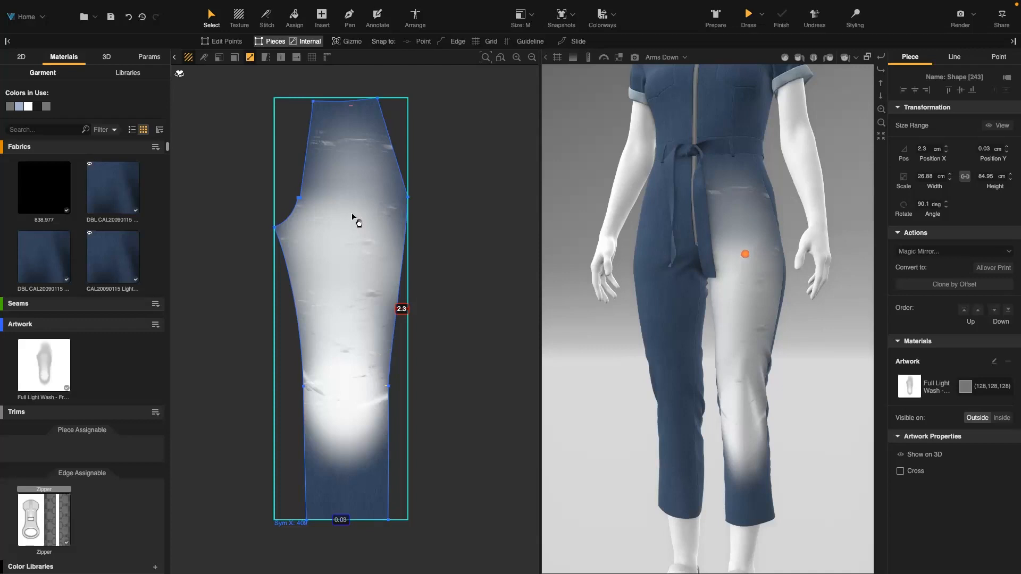
Move the wash artwork aside, check the front left leg piece's width and height, and realign the artwork over the piece.
{"action": "mouse_move", "coordinate": [348, 227]}
{"action": "left_mouse_down"}
{"action": "mouse_move", "coordinate": [367, 227]}
{"action": "mouse_move", "coordinate": [354, 232]}
{"action": "left_mouse_up"}
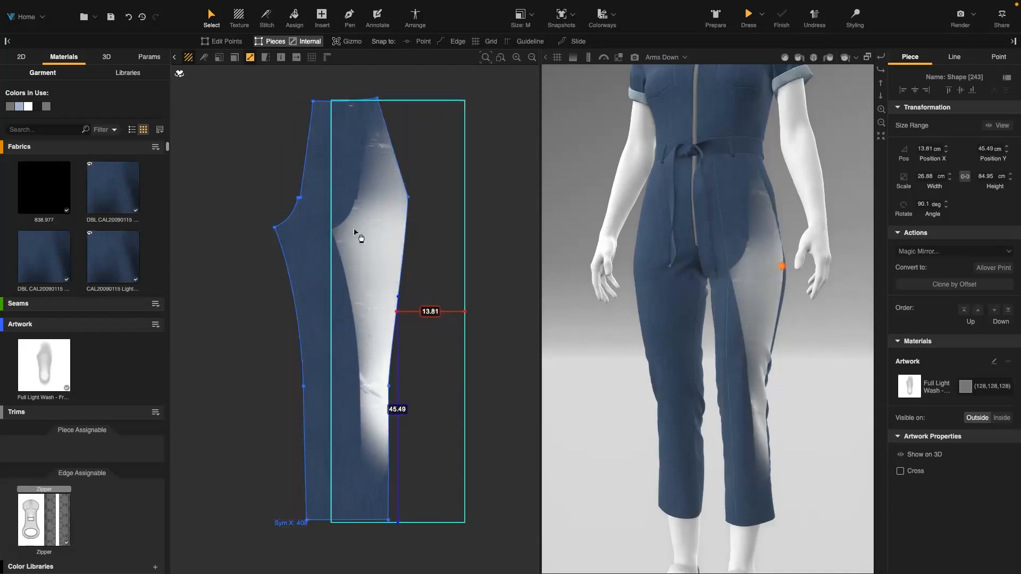
{"action": "left_click", "coordinate": [308, 240]}
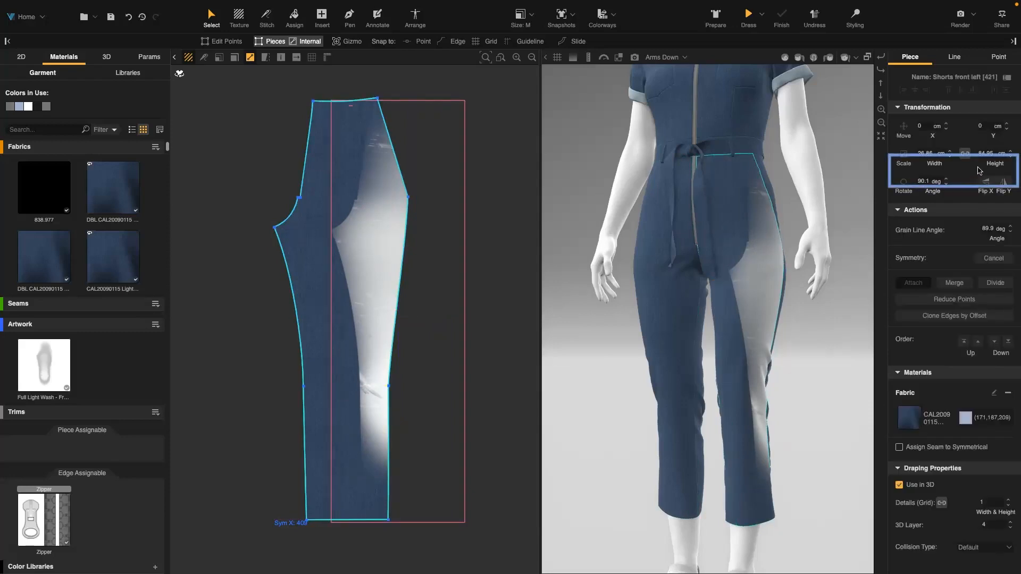
{"action": "left_click_drag", "start_coordinate": [423, 256], "coordinate": [362, 254]}
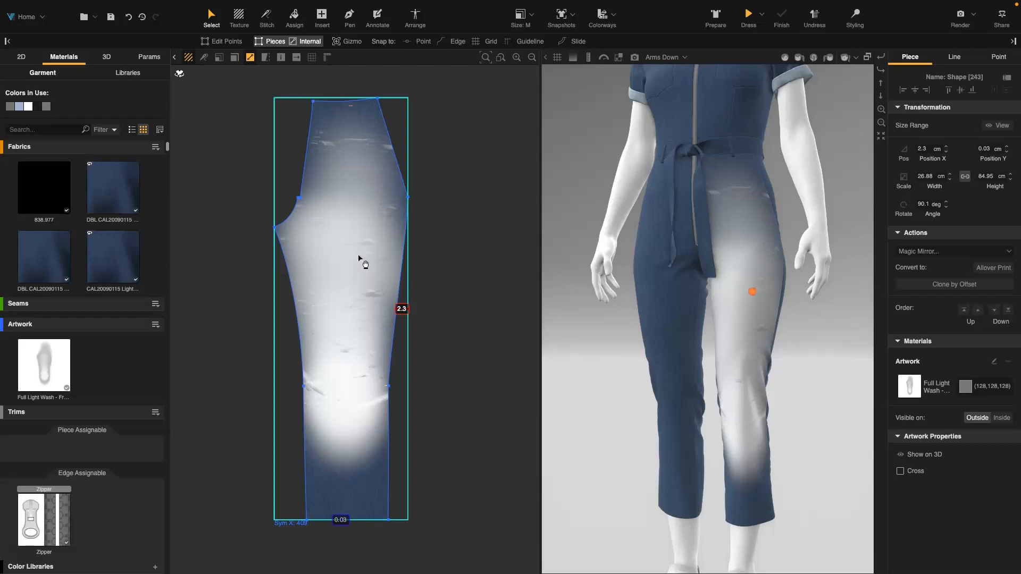
Open the placed wash artwork for editing, check its diffuse texture, and set its material blending to Overlay.
{"action": "left_click", "coordinate": [353, 255]}
{"action": "right_click", "coordinate": [352, 249]}
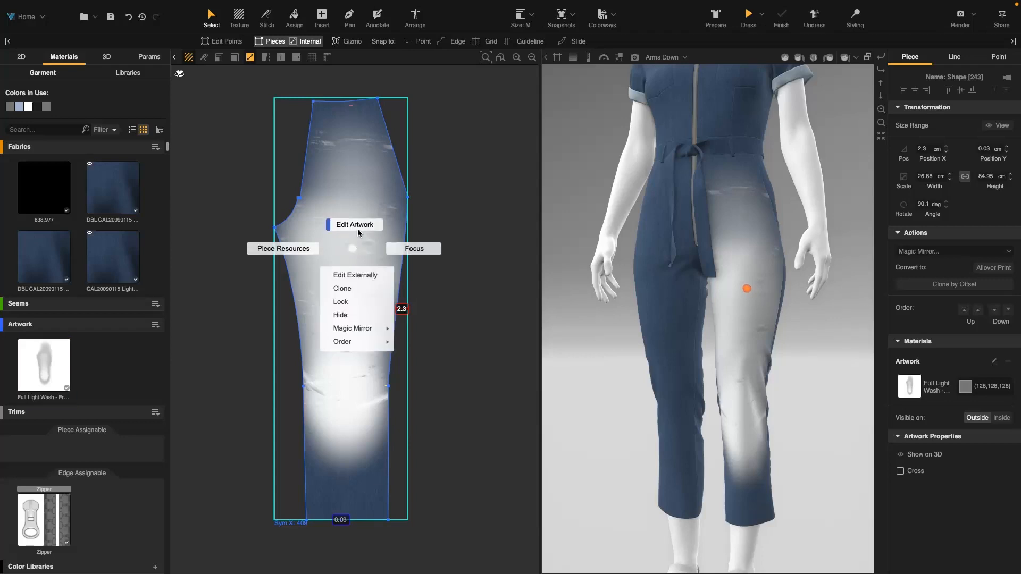
{"action": "left_click", "coordinate": [358, 228]}
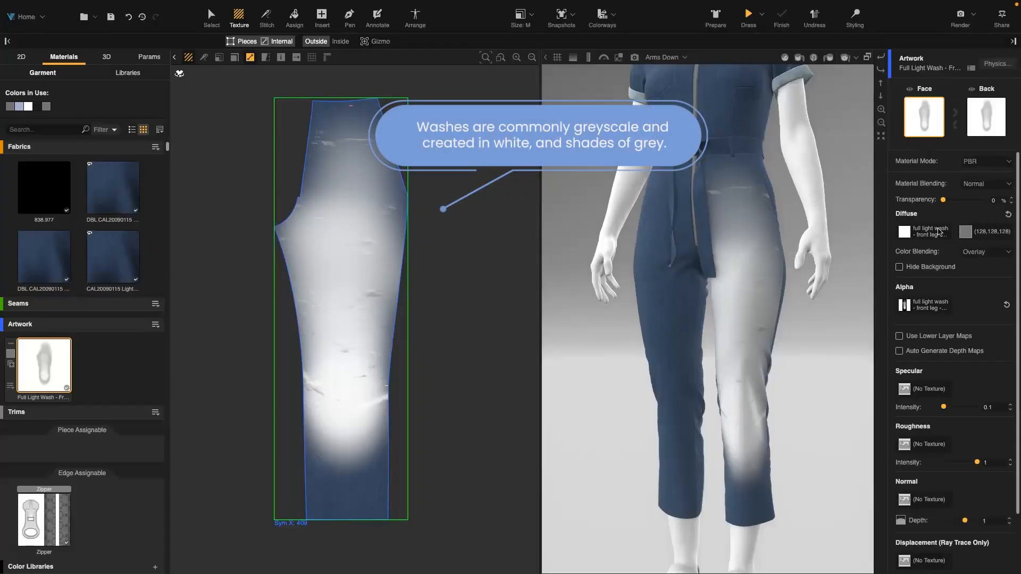
{"action": "left_click", "coordinate": [939, 232]}
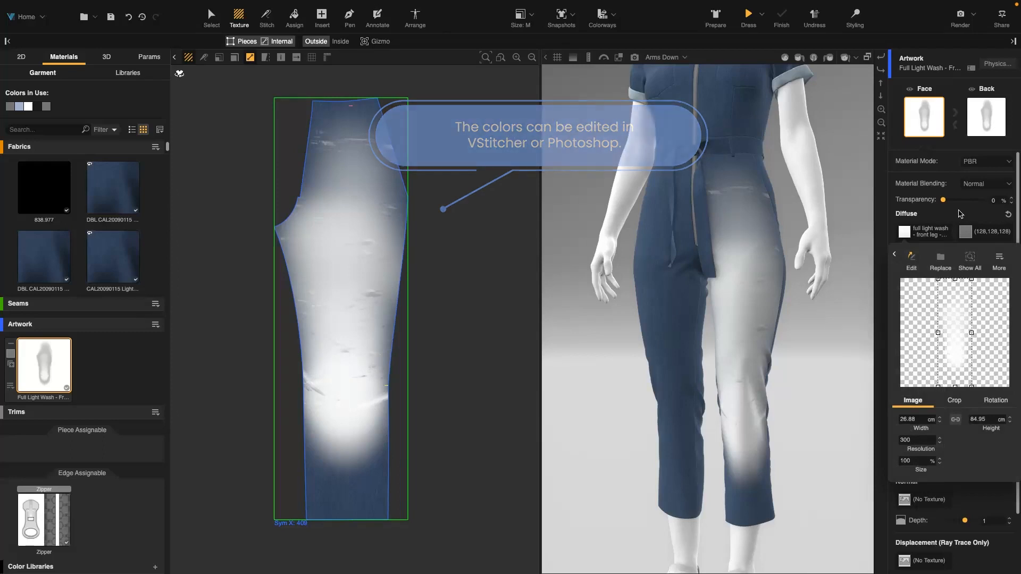
{"action": "left_click", "coordinate": [960, 213]}
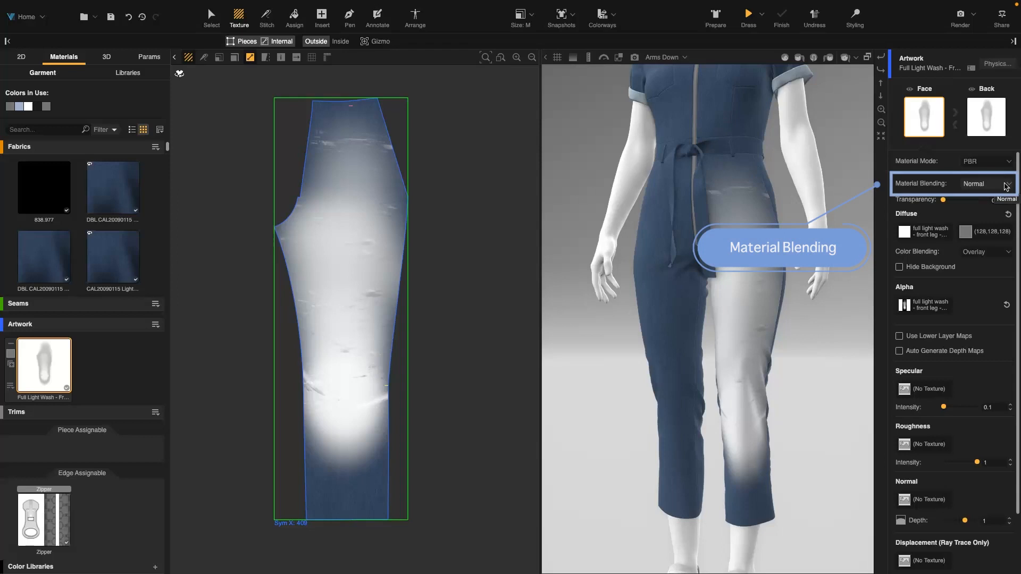
{"action": "left_click", "coordinate": [1007, 185]}
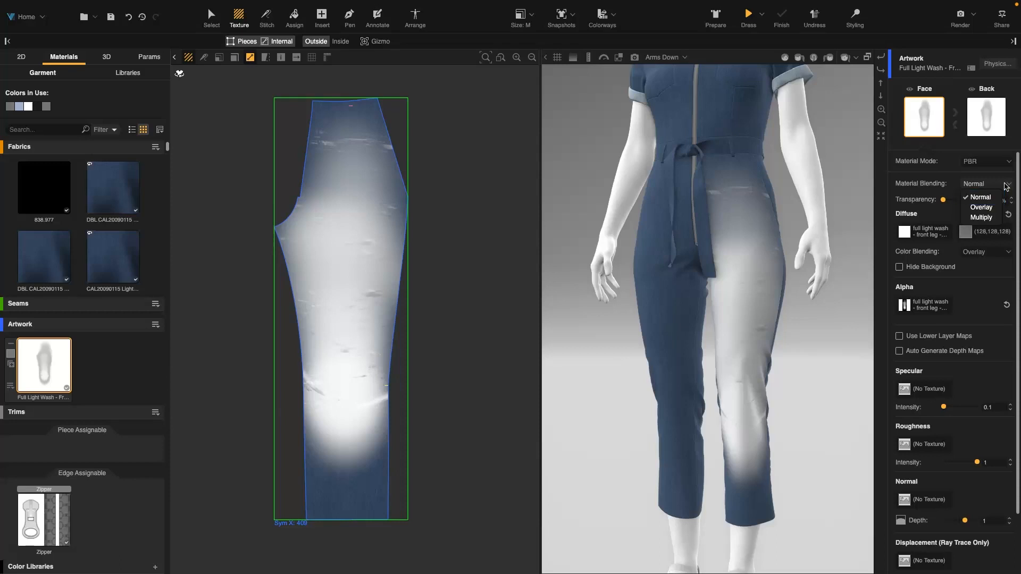
{"action": "left_click", "coordinate": [998, 208]}
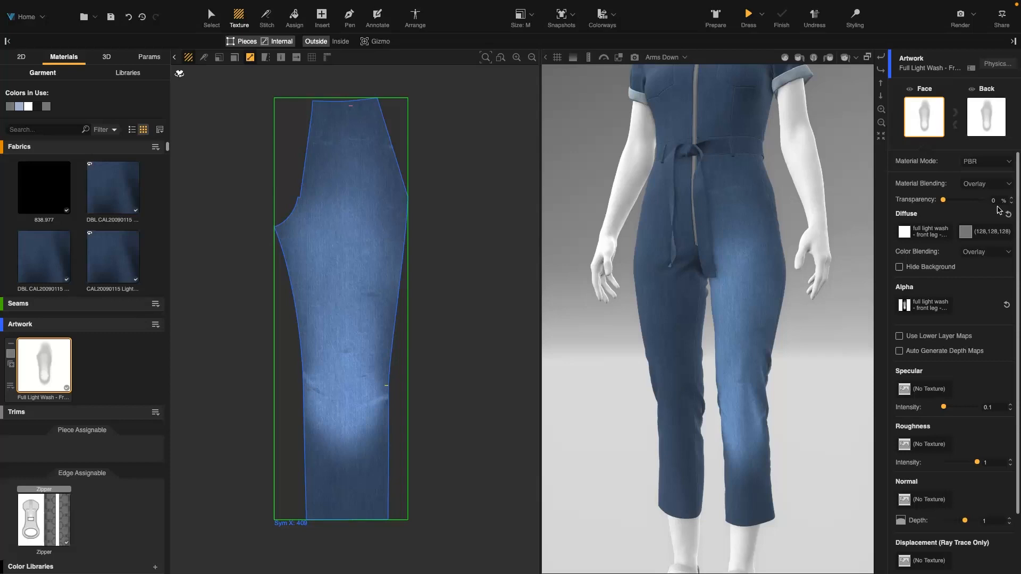
Try Multiply material blending on the light wash artwork and return it to Overlay.
{"action": "left_click", "coordinate": [1000, 184]}
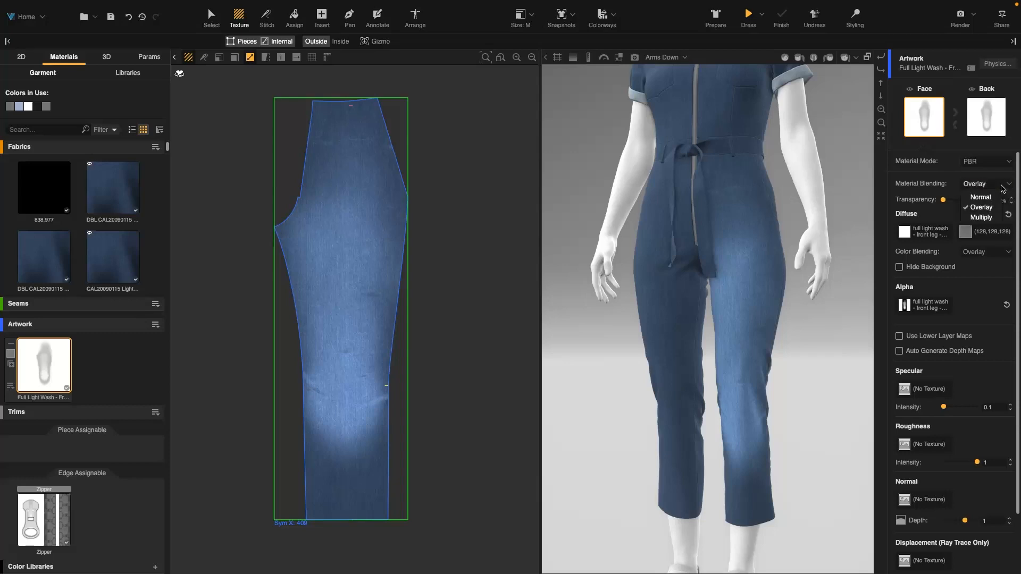
{"action": "left_click", "coordinate": [1000, 218]}
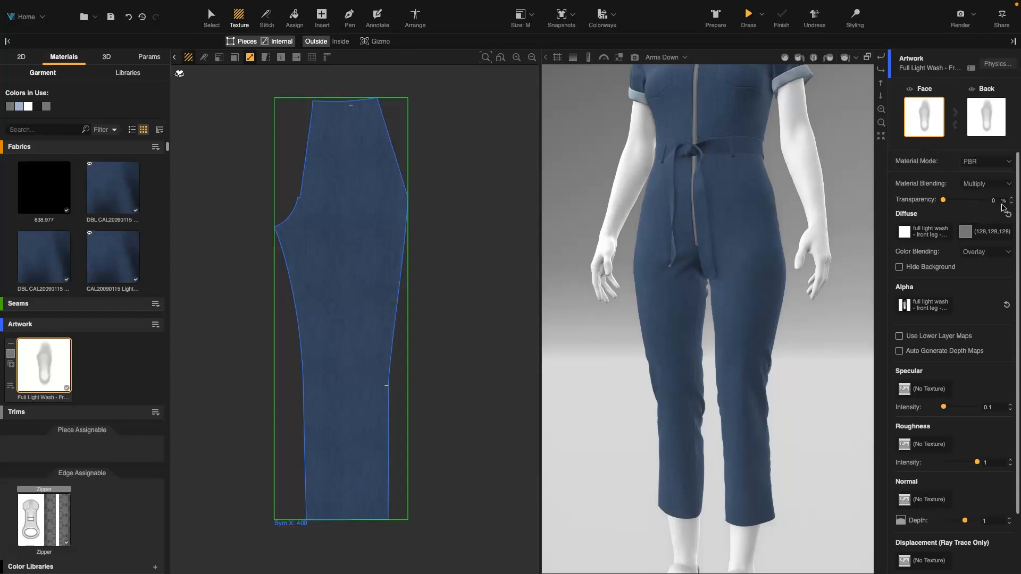
{"action": "left_click", "coordinate": [1005, 190]}
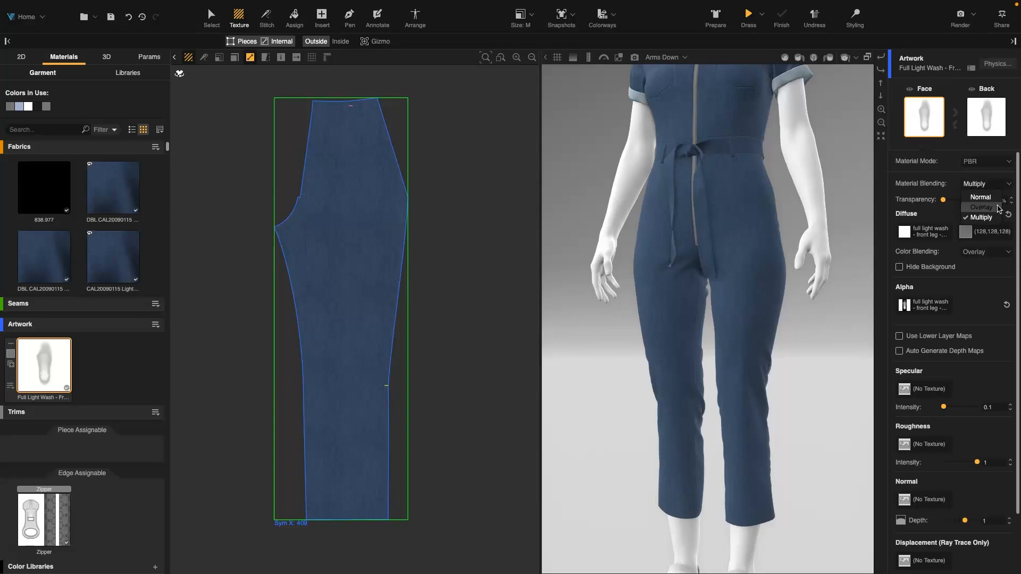
{"action": "left_click", "coordinate": [999, 207]}
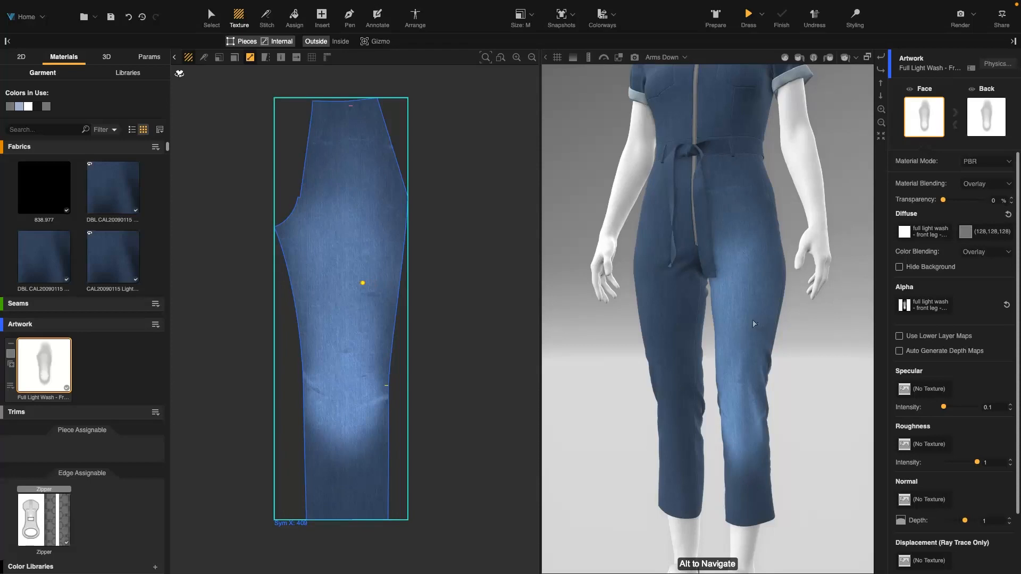
Enable Use Lower Layer Maps for the light wash artwork, comparing it on and off, and set its transparency to 17%.
{"action": "left_click", "coordinate": [743, 324]}
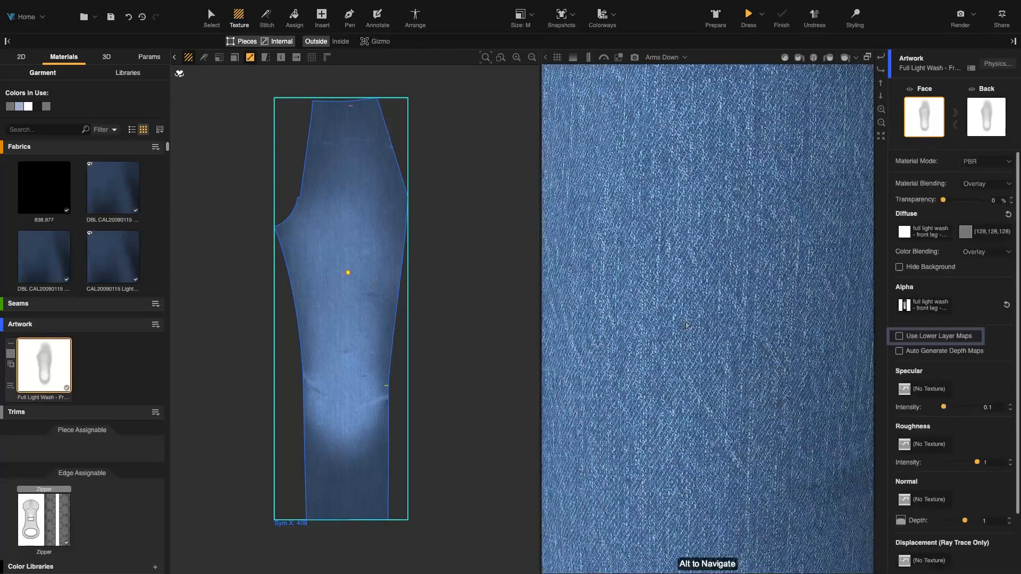
{"action": "left_click", "coordinate": [916, 336]}
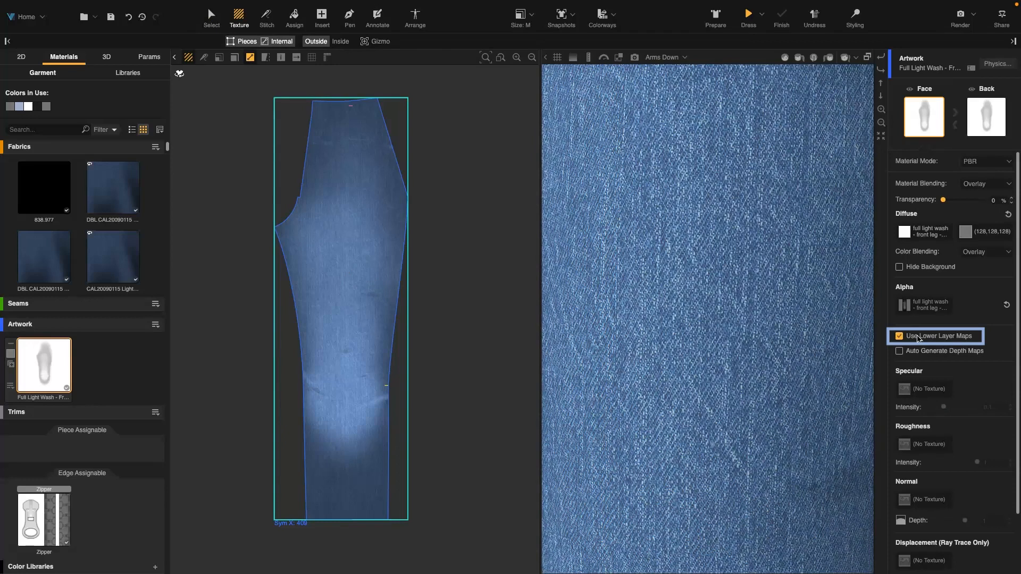
{"action": "left_click", "coordinate": [919, 337]}
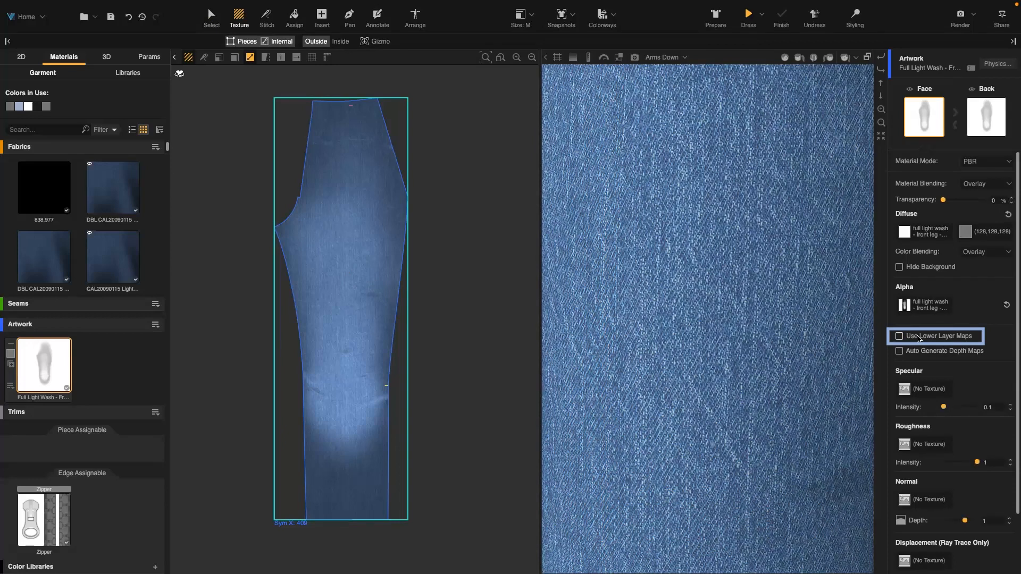
{"action": "left_click", "coordinate": [920, 338]}
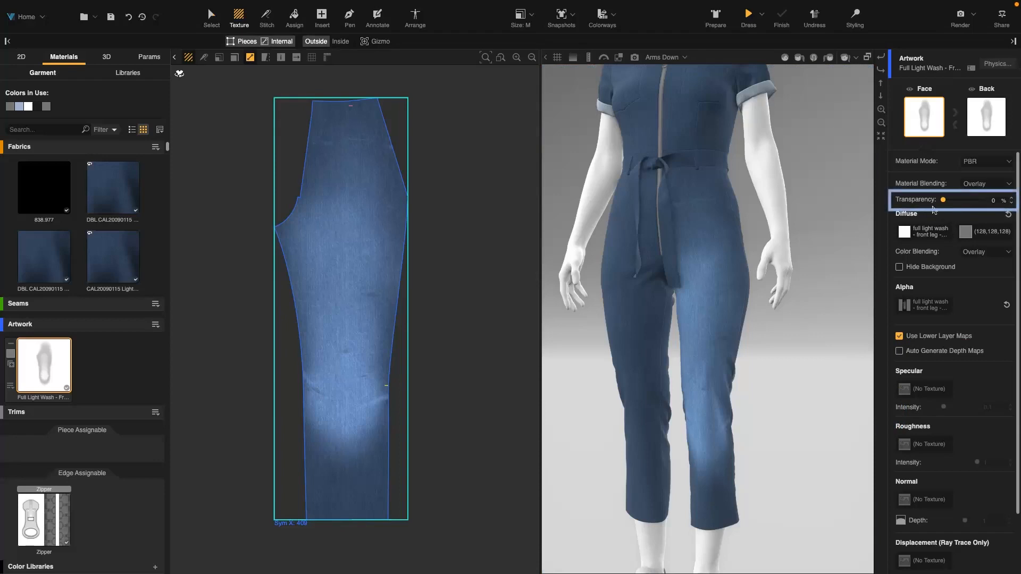
{"action": "left_click_drag", "start_coordinate": [943, 204], "coordinate": [959, 204]}
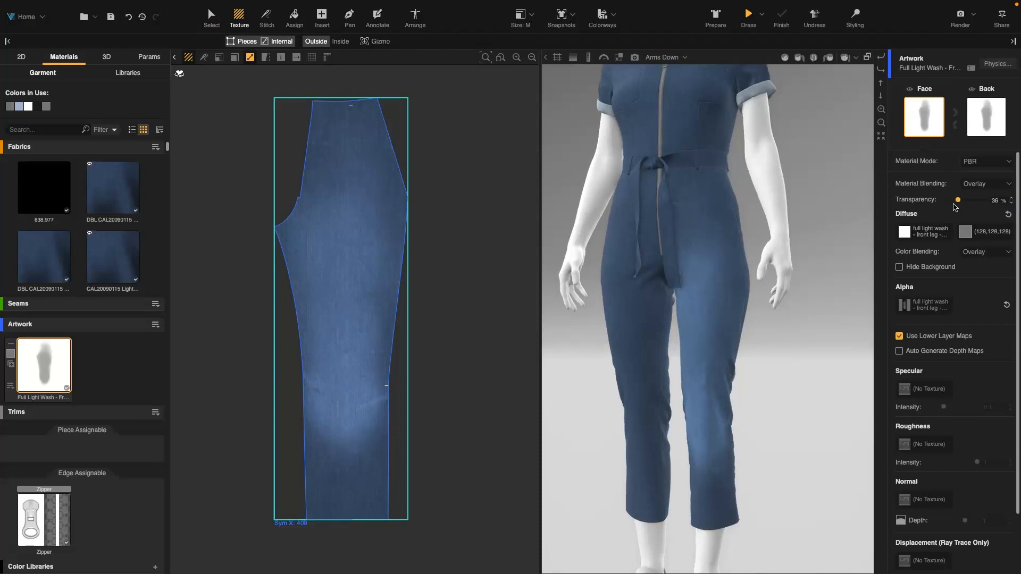
{"action": "left_click_drag", "start_coordinate": [958, 201], "coordinate": [951, 201]}
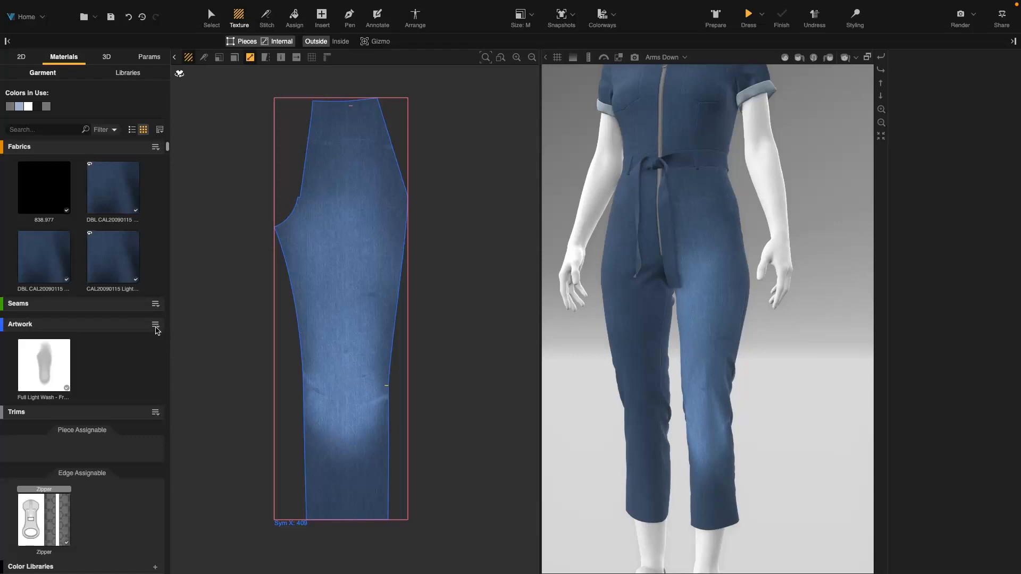
Add Full Dark Wash - Front Leg.png as artwork and align it over the whole front left leg piece.
{"action": "left_click", "coordinate": [156, 327]}
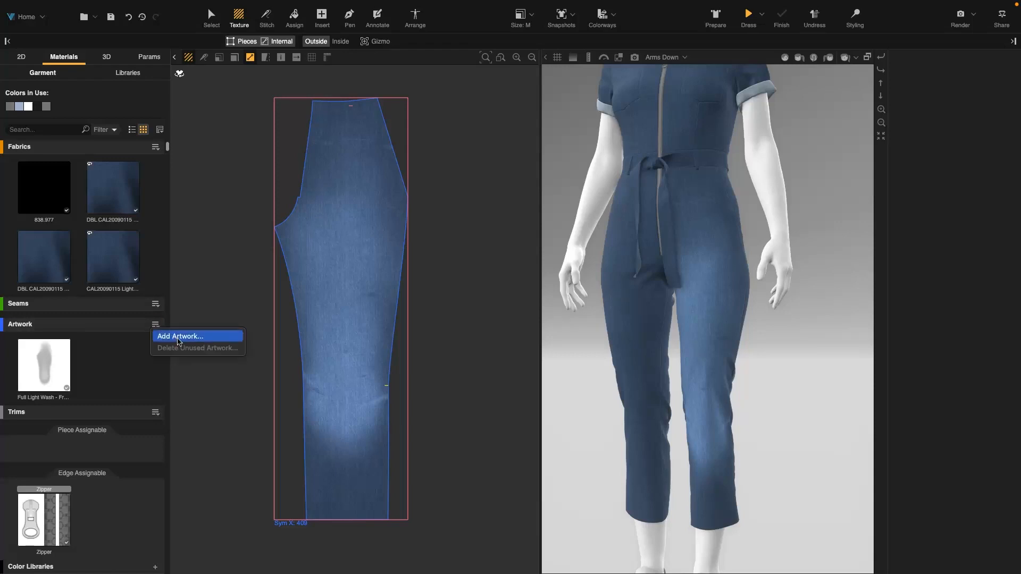
{"action": "left_click", "coordinate": [180, 337]}
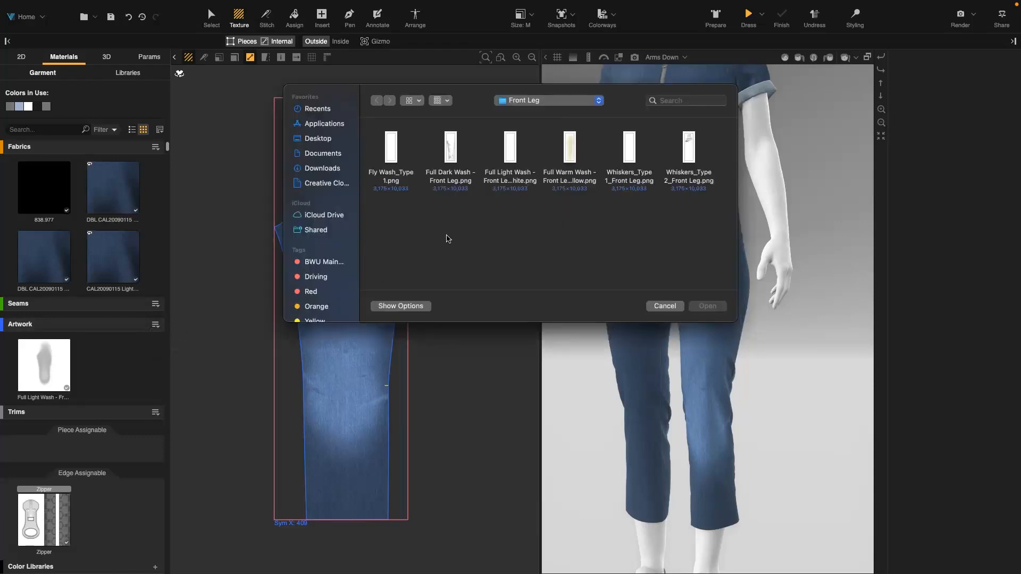
{"action": "left_click", "coordinate": [453, 158]}
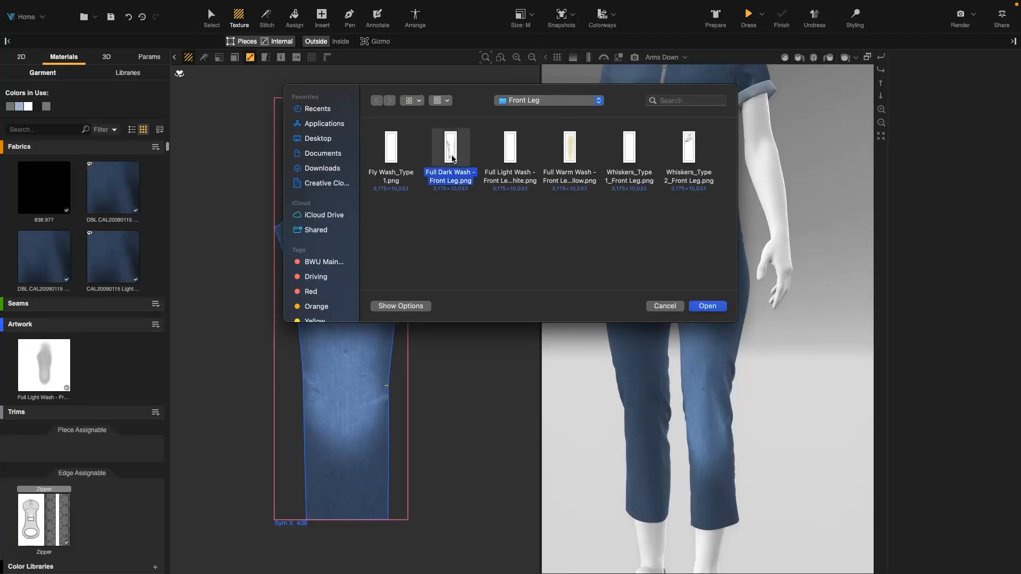
{"action": "left_click", "coordinate": [710, 308]}
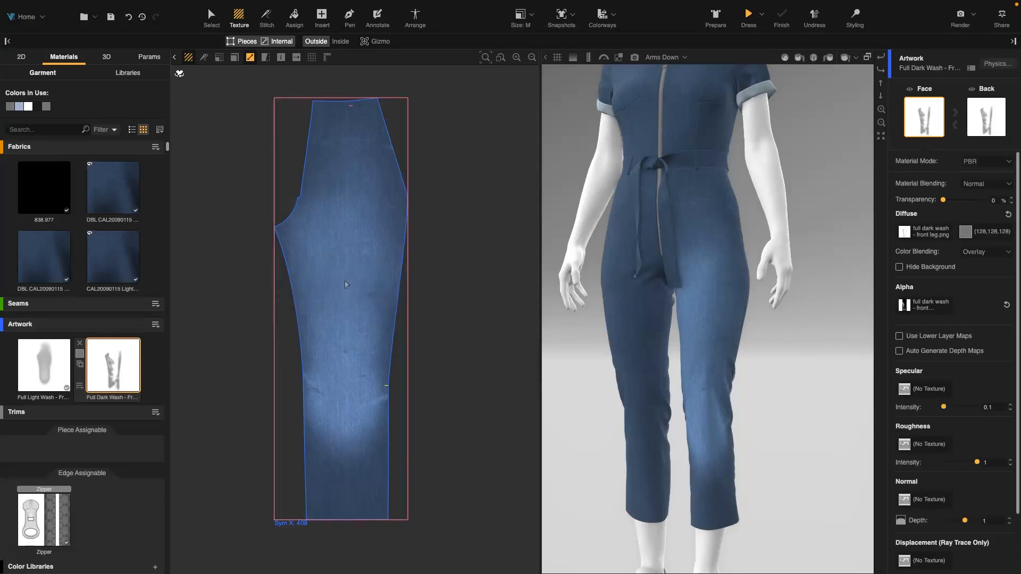
{"action": "left_click", "coordinate": [345, 284]}
{"action": "left_click_drag", "start_coordinate": [358, 243], "coordinate": [357, 257]}
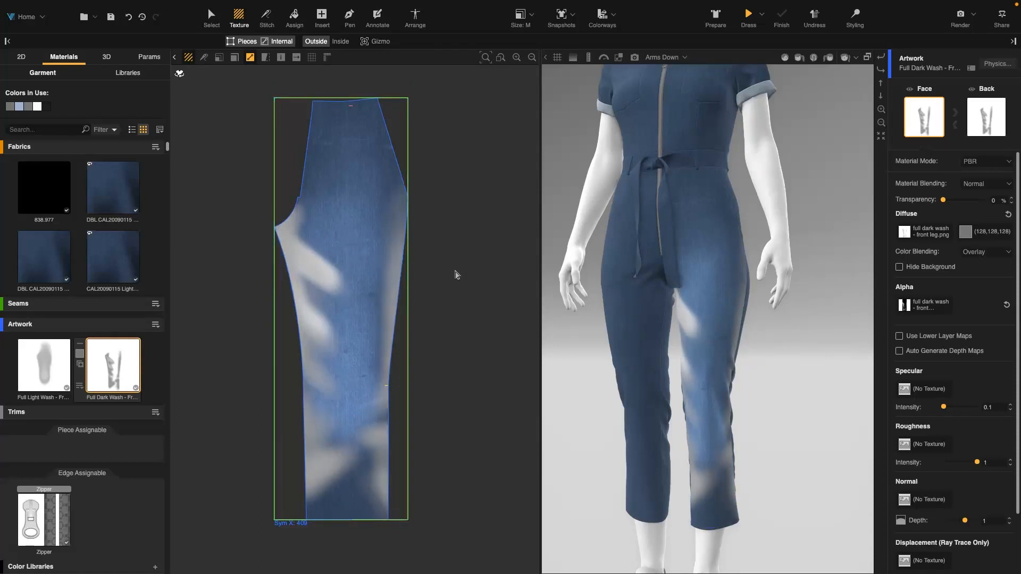
Set the dark wash artwork's material blending to Multiply and keep its transparency at 0%.
{"action": "left_click", "coordinate": [1003, 182]}
{"action": "left_click", "coordinate": [991, 218]}
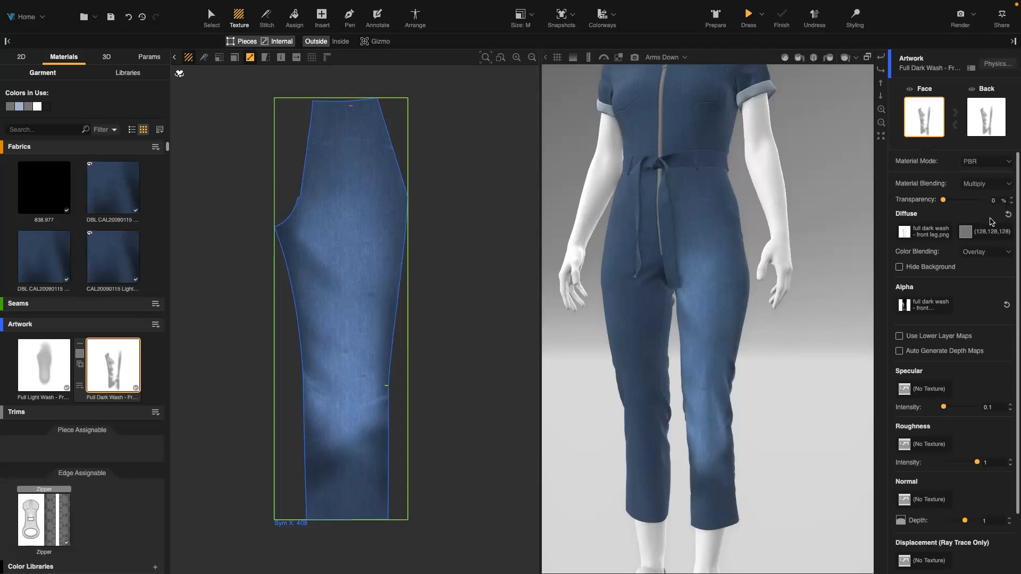
{"action": "mouse_move", "coordinate": [944, 203]}
{"action": "left_mouse_down"}
{"action": "mouse_move", "coordinate": [961, 204]}
{"action": "mouse_move", "coordinate": [942, 203]}
{"action": "left_mouse_up"}
Darken the dark wash artwork's diffuse color to a dark gray of RGB 43, 43, 43.
{"action": "left_click", "coordinate": [970, 237]}
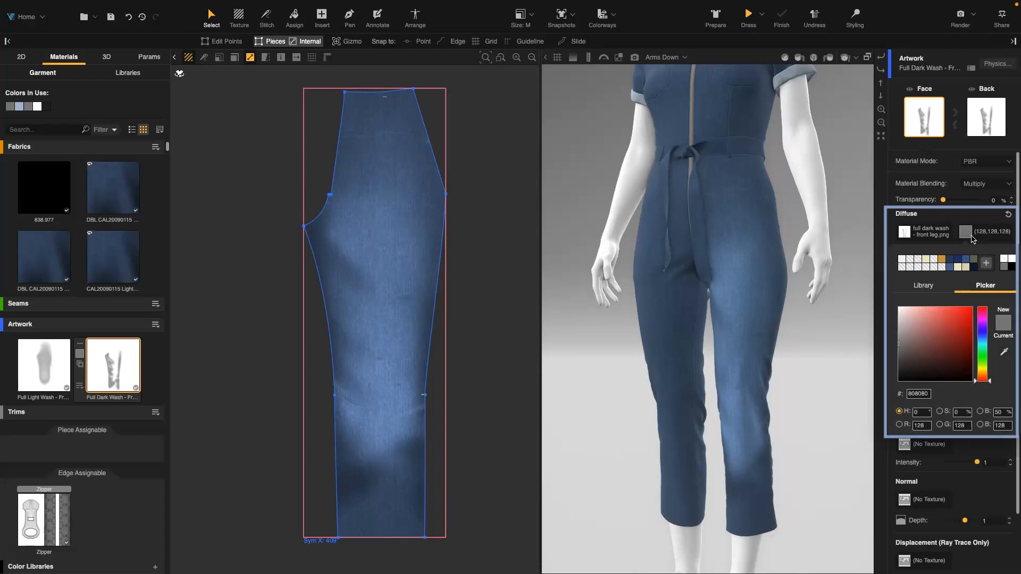
{"action": "left_click_drag", "start_coordinate": [903, 357], "coordinate": [894, 381]}
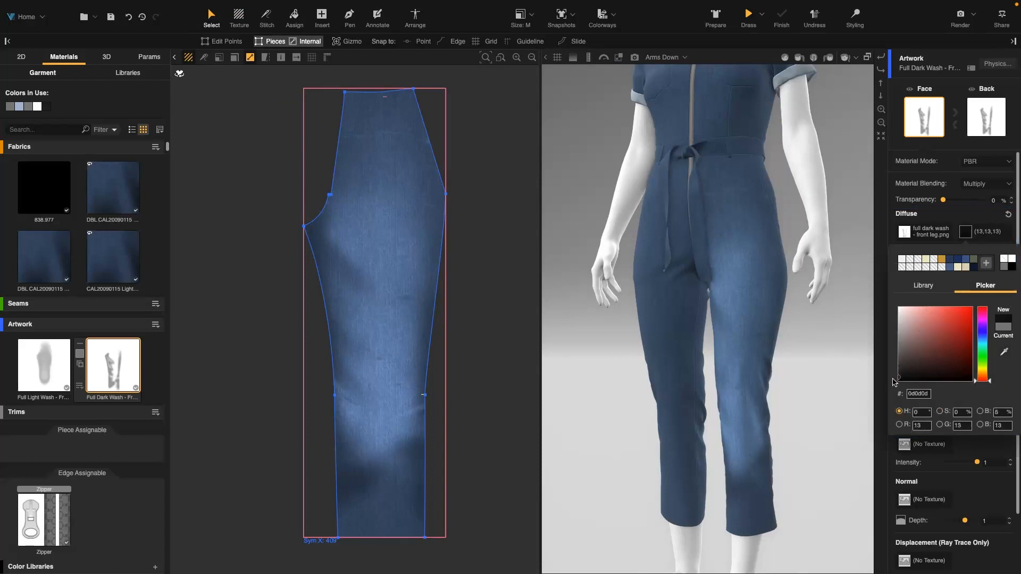
{"action": "left_click_drag", "start_coordinate": [900, 369], "coordinate": [895, 367]}
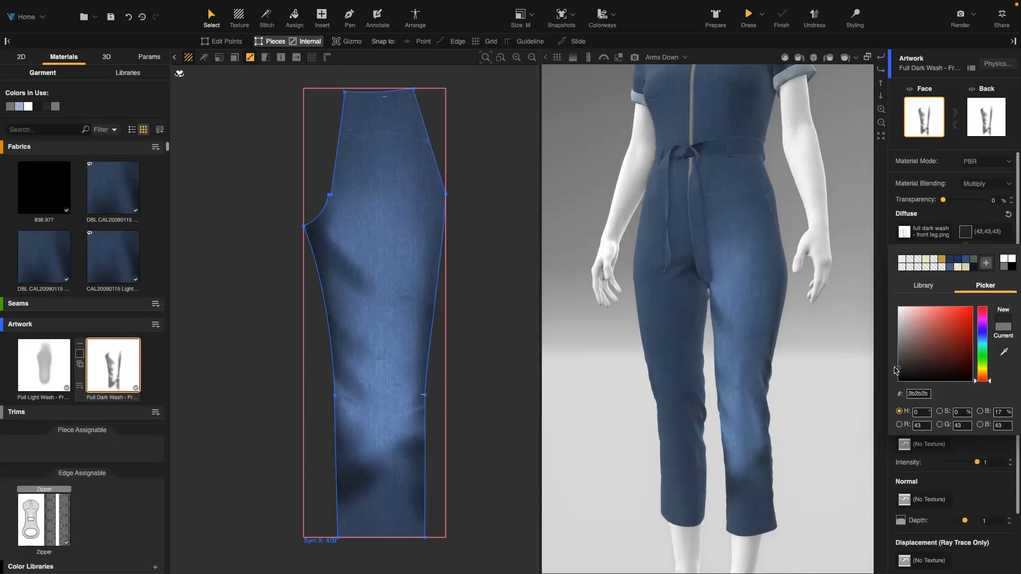
{"action": "left_click", "coordinate": [1001, 221]}
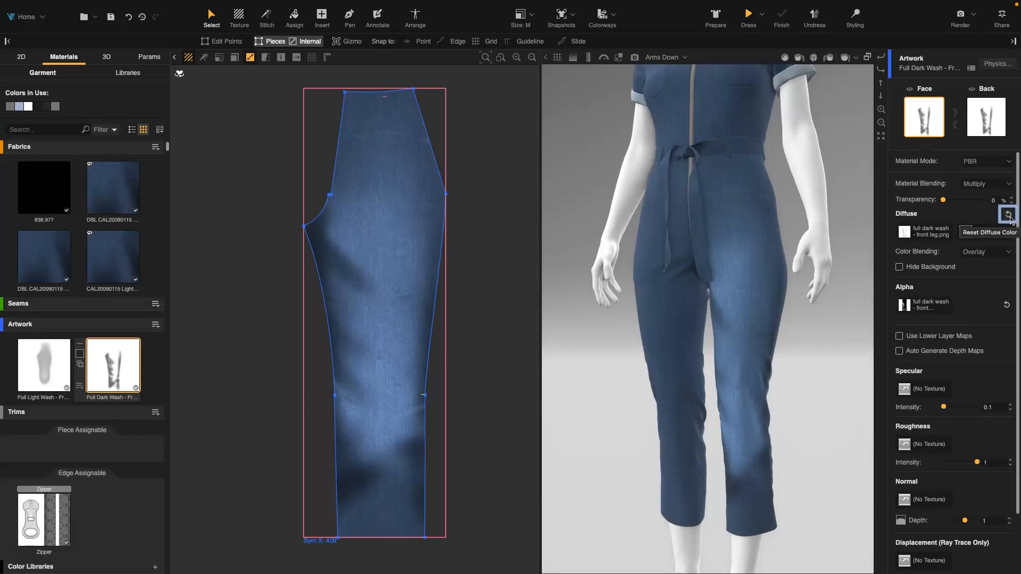
{"action": "left_click", "coordinate": [1008, 215]}
Give the light wash artwork a cream diffuse color of RGB 240, 234, 194 and set its color blending to Multiply.
{"action": "left_click", "coordinate": [51, 373]}
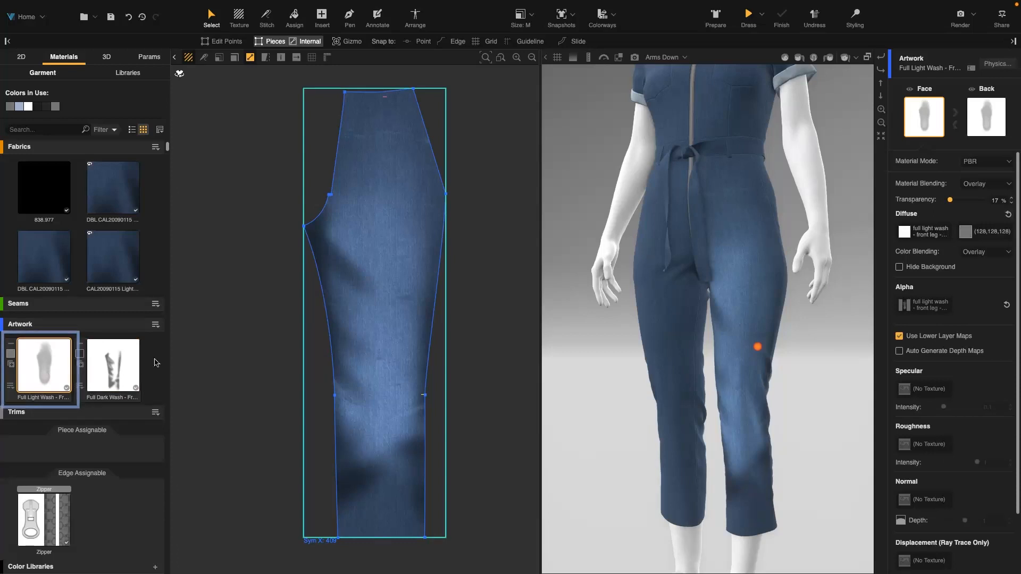
{"action": "left_click", "coordinate": [965, 232]}
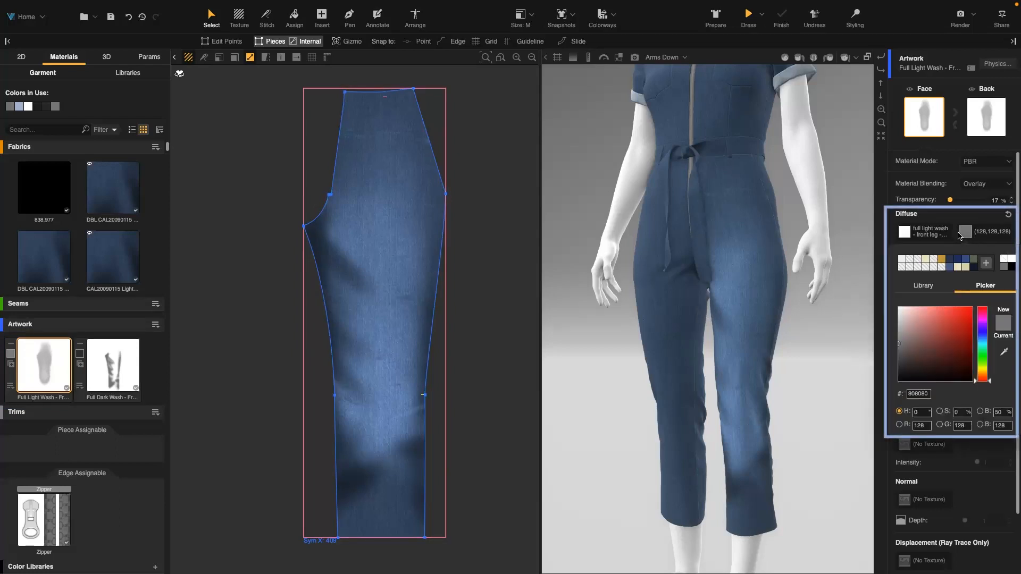
{"action": "left_click", "coordinate": [927, 263]}
{"action": "left_click", "coordinate": [972, 215]}
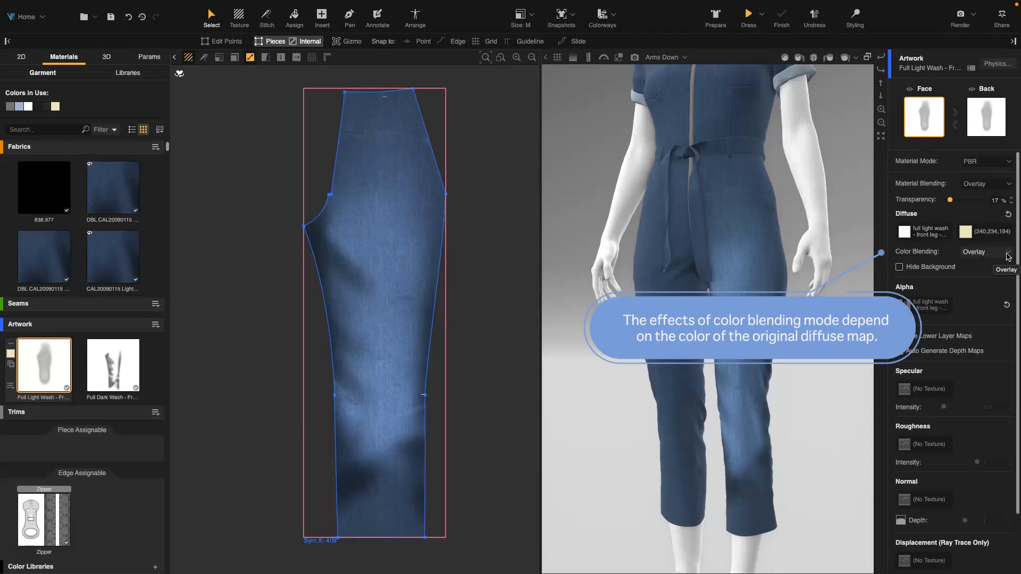
{"action": "left_click", "coordinate": [1007, 254]}
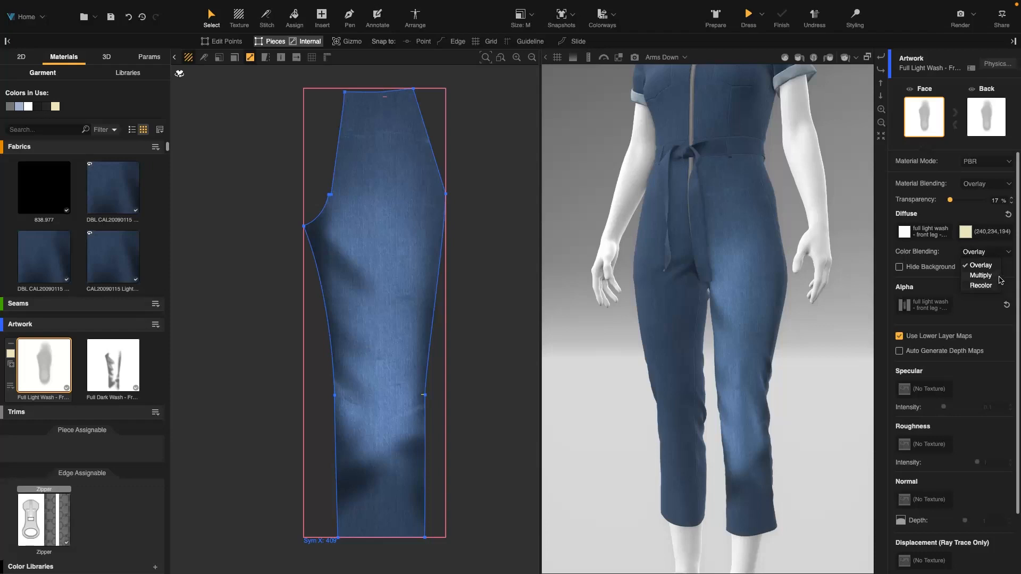
{"action": "left_click", "coordinate": [981, 276]}
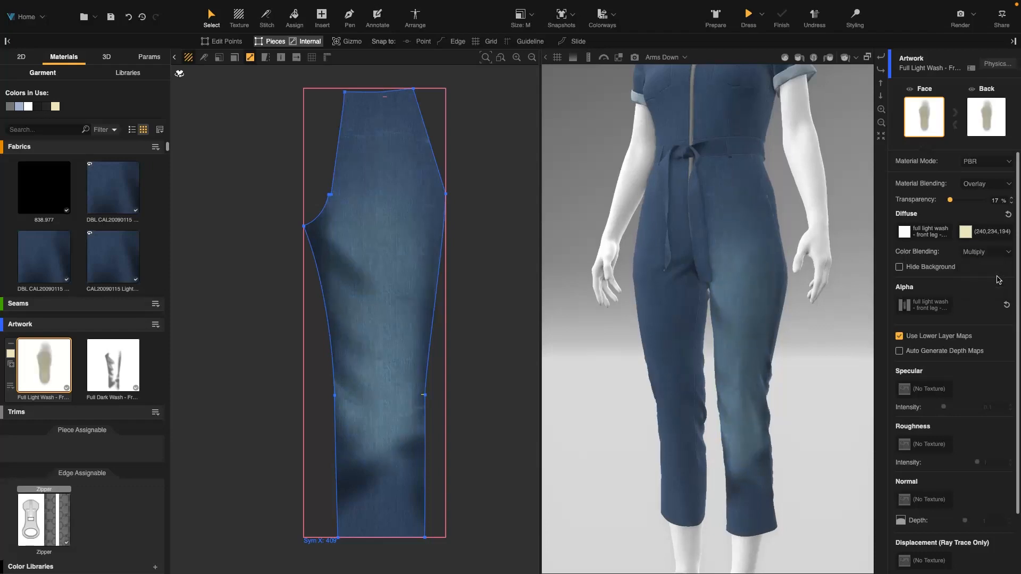
Try lighter cream tints for the light wash artwork and set its diffuse color to RGB 237, 232, 204.
{"action": "left_click", "coordinate": [992, 233]}
{"action": "left_click_drag", "start_coordinate": [910, 308], "coordinate": [906, 304]}
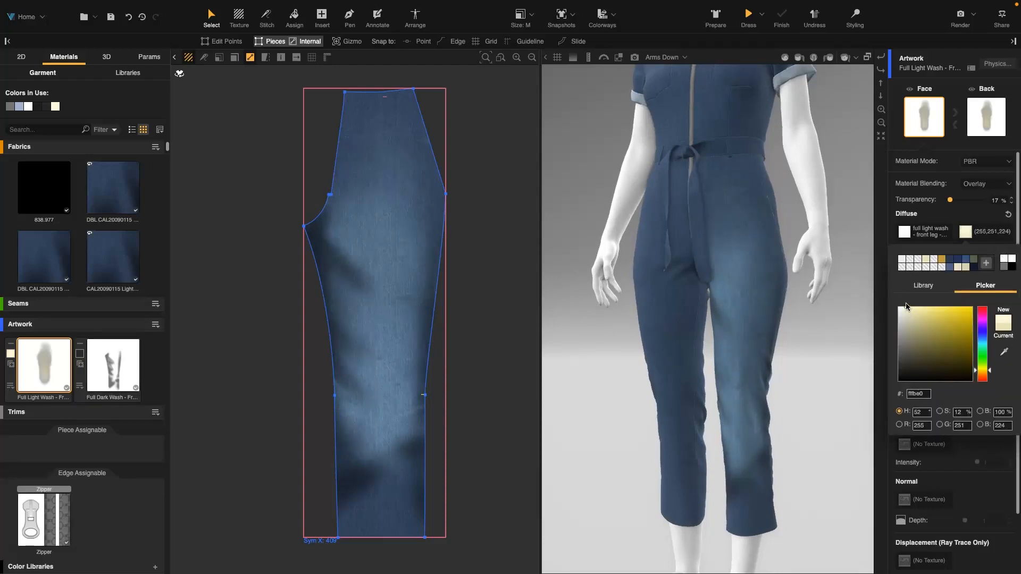
{"action": "left_click_drag", "start_coordinate": [906, 303], "coordinate": [909, 306]}
{"action": "left_click", "coordinate": [960, 267]}
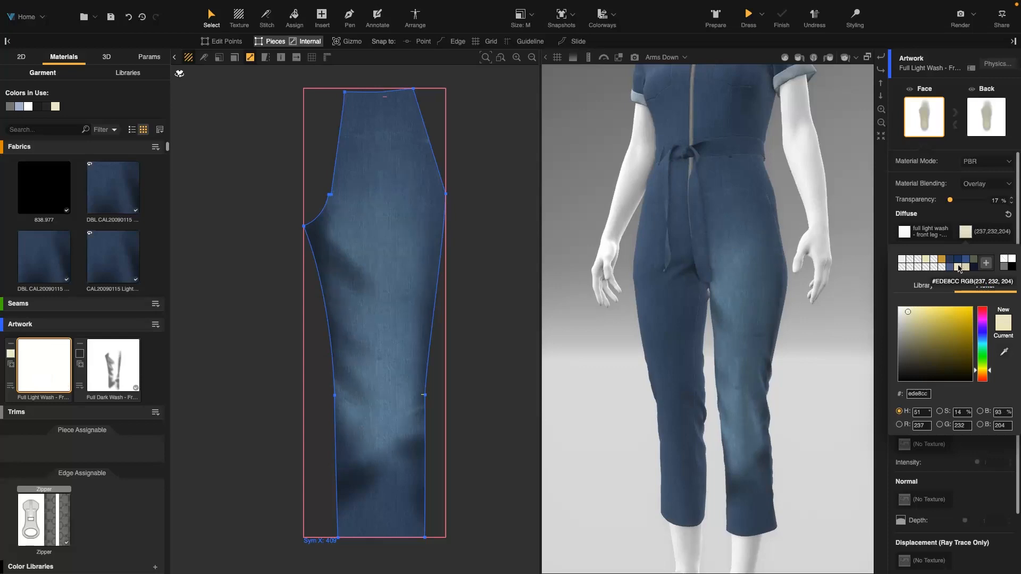
{"action": "left_click", "coordinate": [977, 214]}
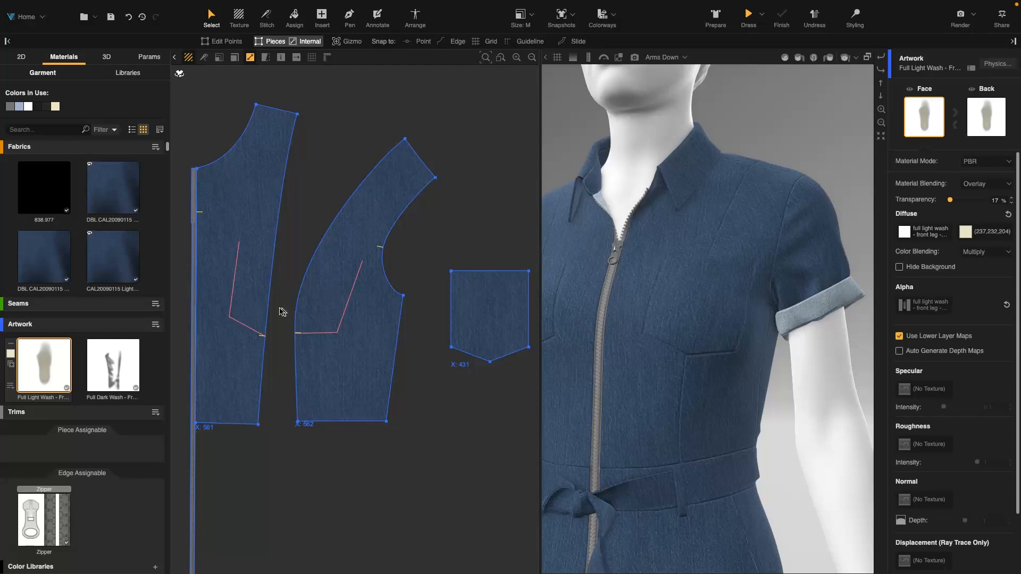
Add Generic white wash.png from the Pre-Created Washes folder as artwork.
{"action": "left_click", "coordinate": [155, 325]}
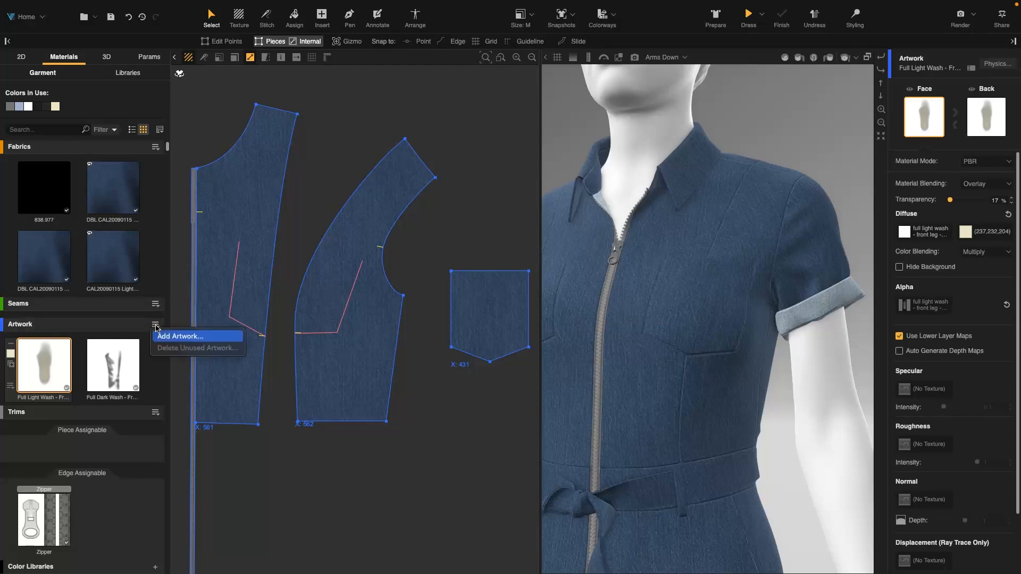
{"action": "left_click", "coordinate": [189, 336]}
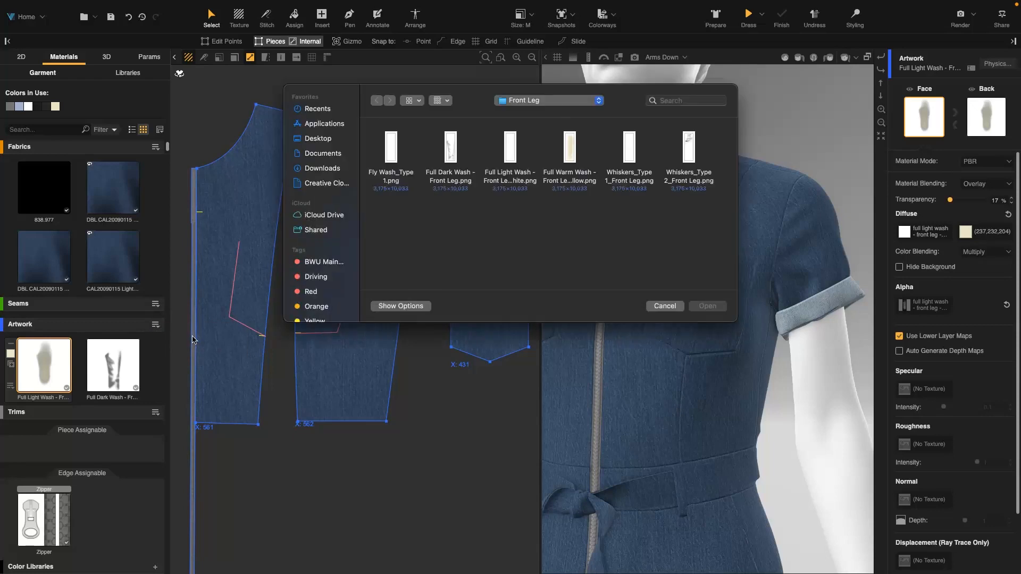
{"action": "left_click", "coordinate": [546, 102]}
{"action": "left_click", "coordinate": [569, 115]}
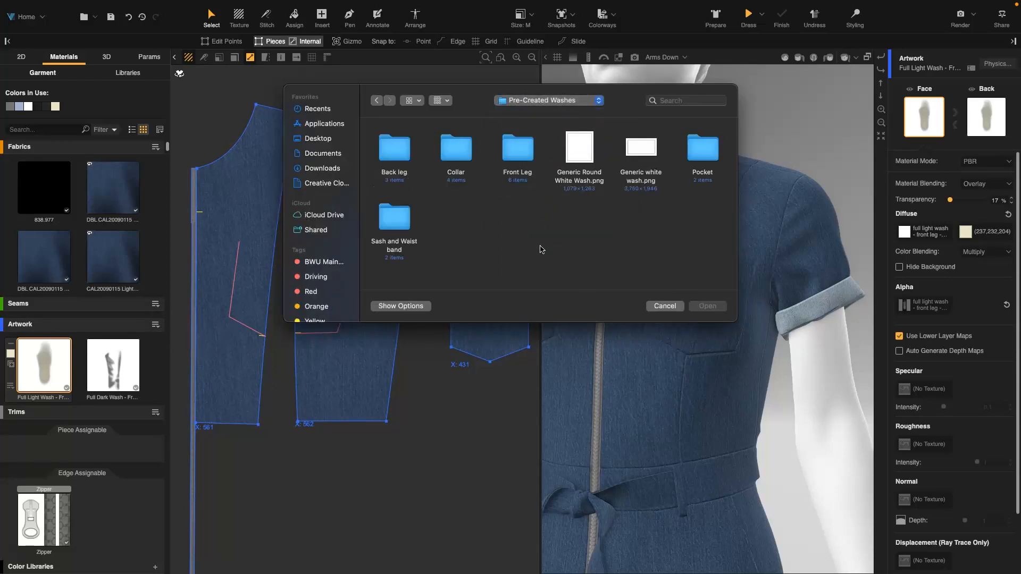
{"action": "left_click", "coordinate": [652, 153]}
{"action": "left_click", "coordinate": [707, 306]}
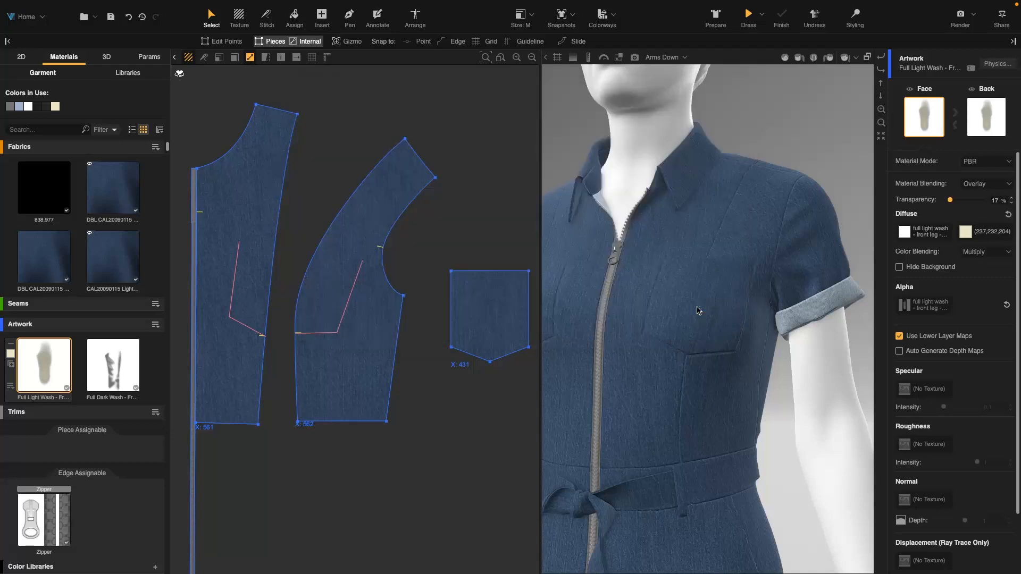
Add Pocket light wash.png from the Pocket folder of the pre-created washes as artwork.
{"action": "left_click", "coordinate": [155, 325]}
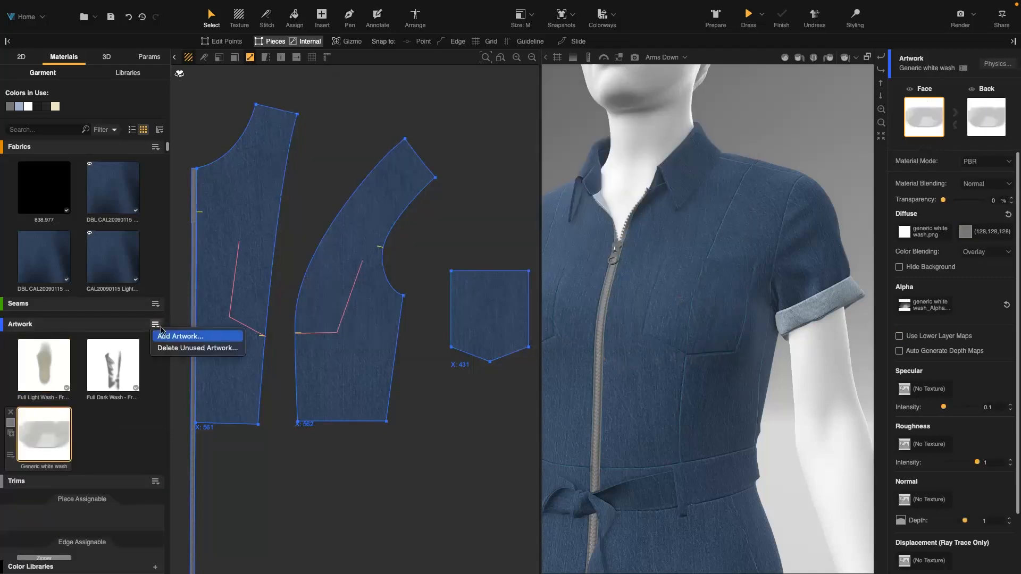
{"action": "left_click", "coordinate": [180, 337]}
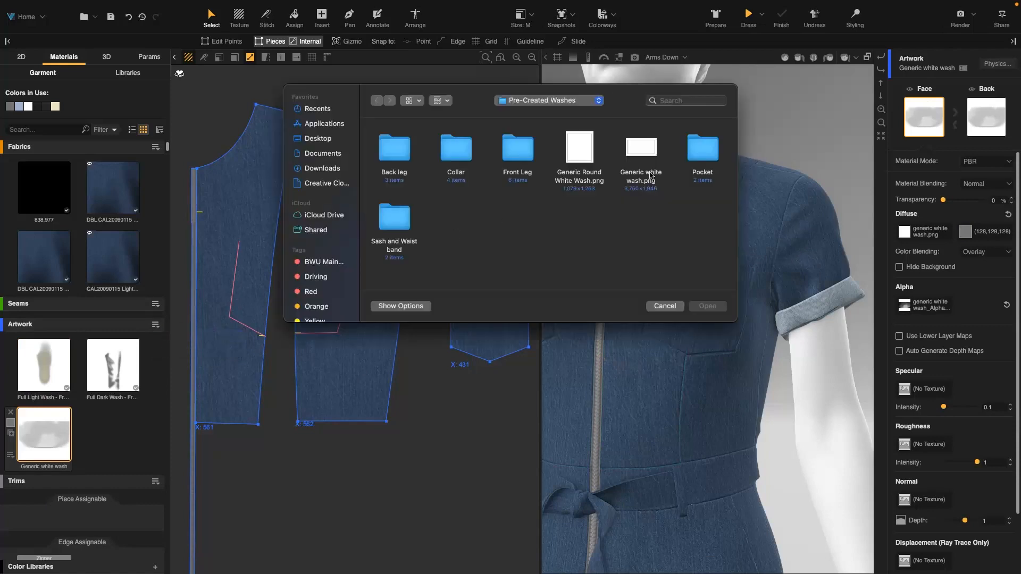
{"action": "double_click", "coordinate": [703, 153]}
{"action": "left_click", "coordinate": [464, 162]}
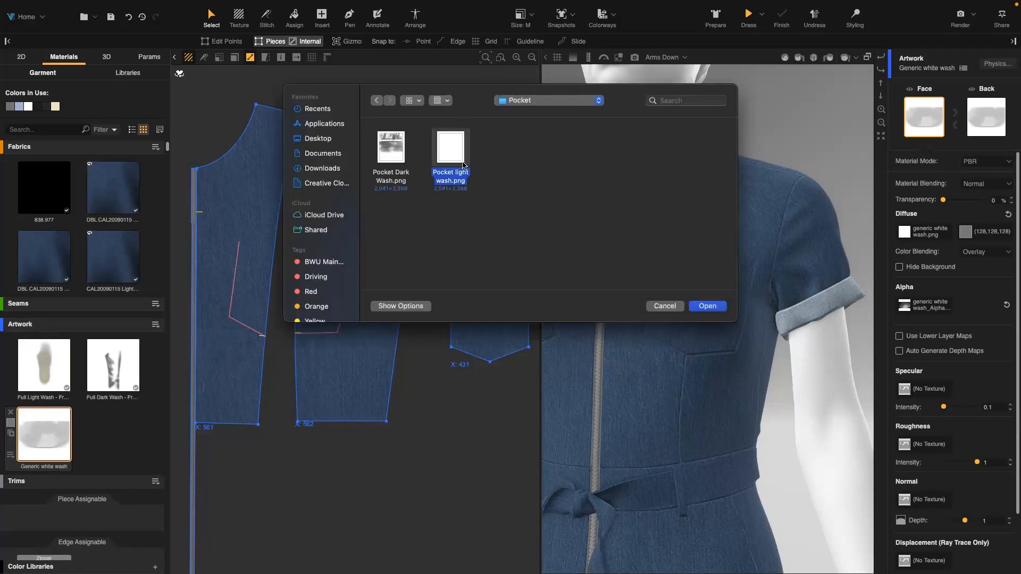
{"action": "left_click", "coordinate": [723, 308]}
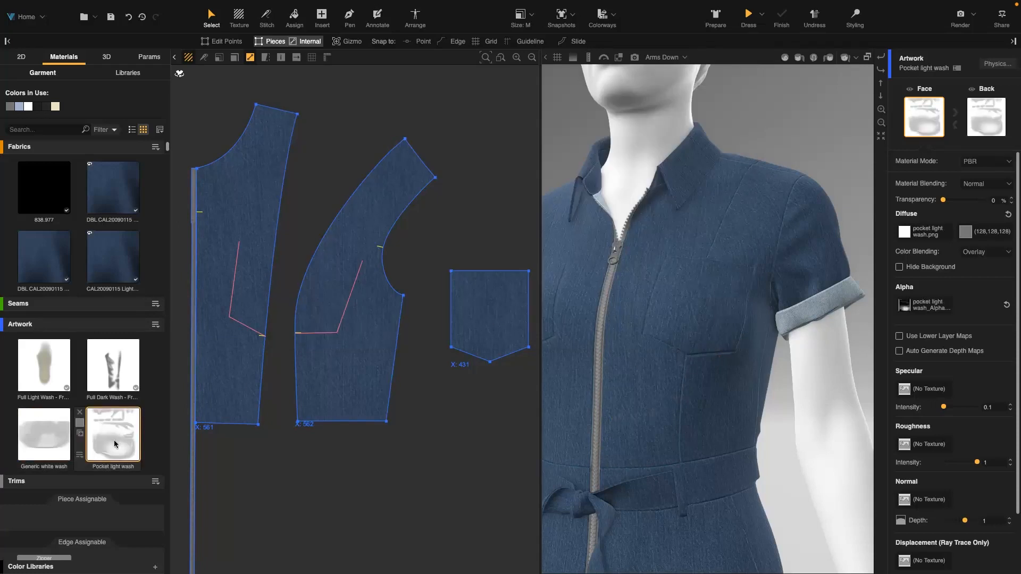
Apply the pocket light wash to the pocket piece and scale it to the pocket's corners with point snapping, about 9.07 by 10.61 cm.
{"action": "left_click_drag", "start_coordinate": [115, 445], "coordinate": [483, 324]}
{"action": "middle_click_drag", "start_coordinate": [494, 317], "coordinate": [380, 317]}
{"action": "scroll", "coordinate": [379, 312], "scroll_direction": "up", "scroll_amount": 2}
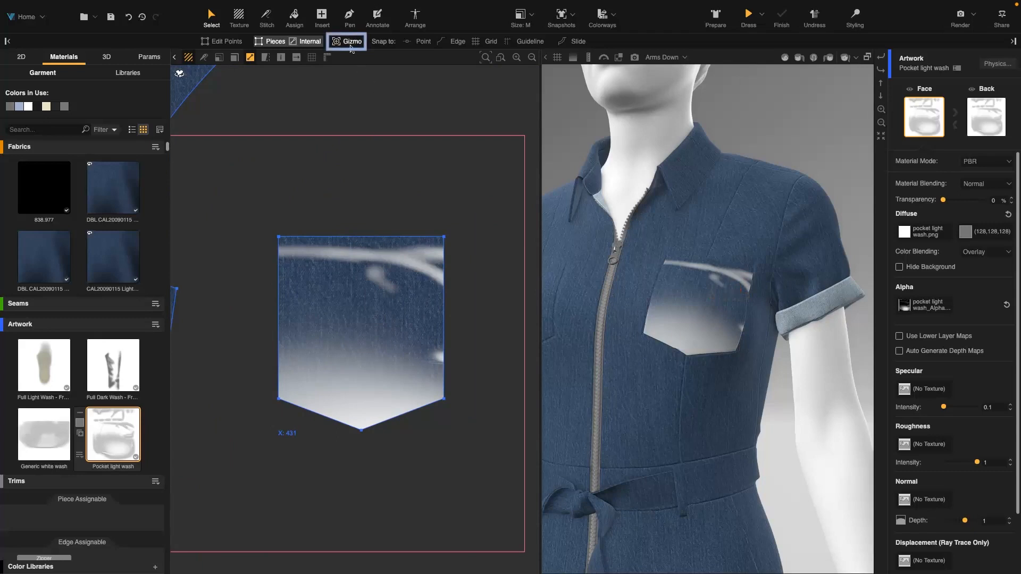
{"action": "left_click", "coordinate": [418, 46]}
{"action": "left_click_drag", "start_coordinate": [493, 155], "coordinate": [296, 406]}
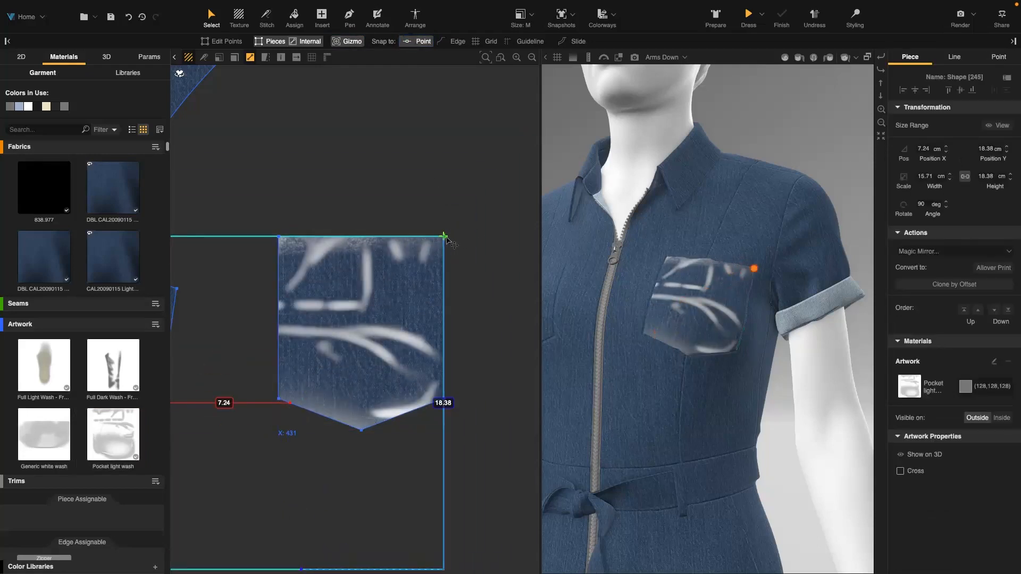
{"action": "left_click", "coordinate": [432, 250]}
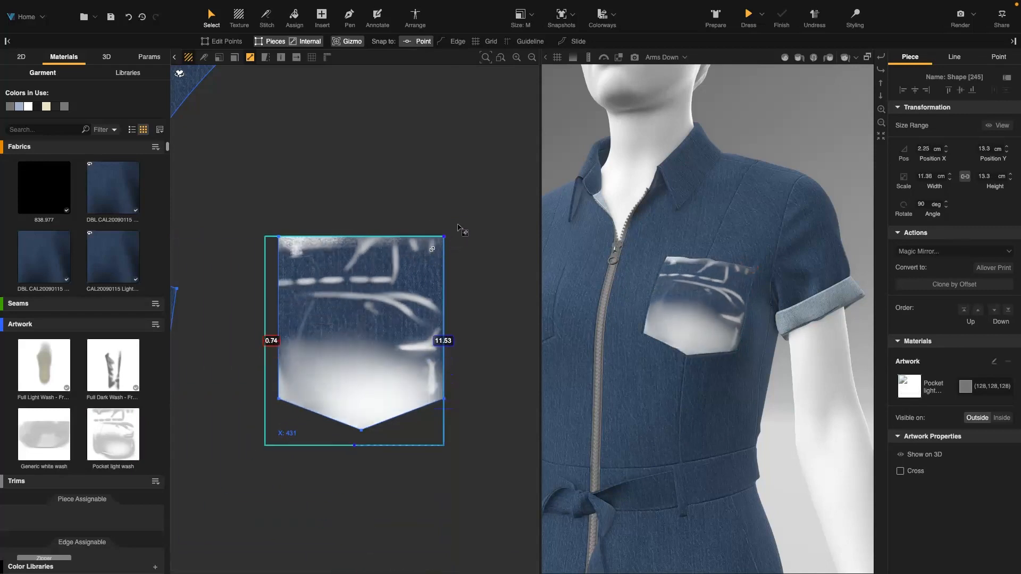
{"action": "left_click", "coordinate": [437, 160]}
Edit the pocket light wash artwork, setting its material blending to Overlay and its transparency to 14%.
{"action": "left_click", "coordinate": [382, 303]}
{"action": "right_click", "coordinate": [382, 303]}
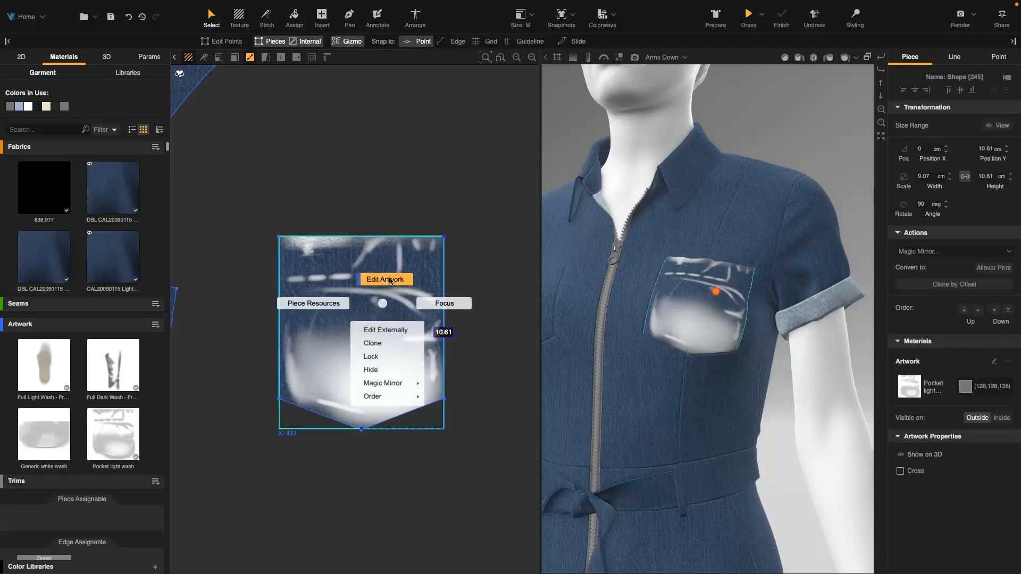
{"action": "left_click", "coordinate": [389, 281]}
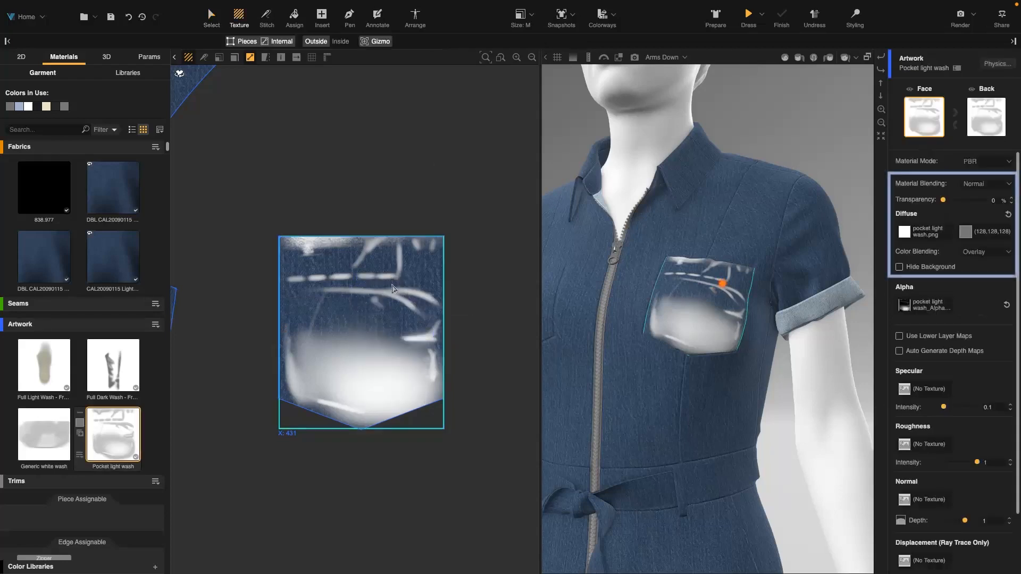
{"action": "left_click", "coordinate": [985, 184]}
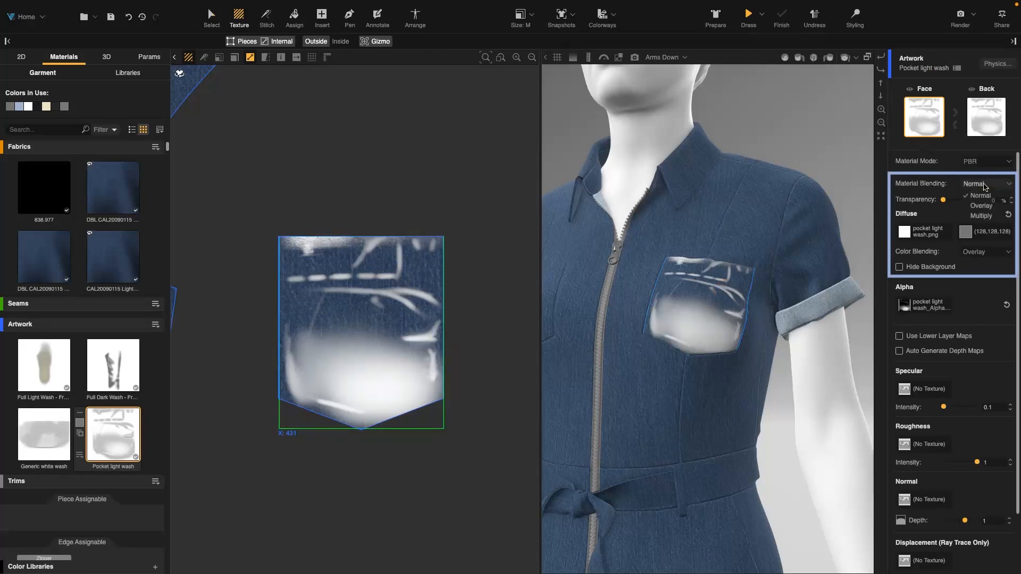
{"action": "left_click", "coordinate": [982, 207]}
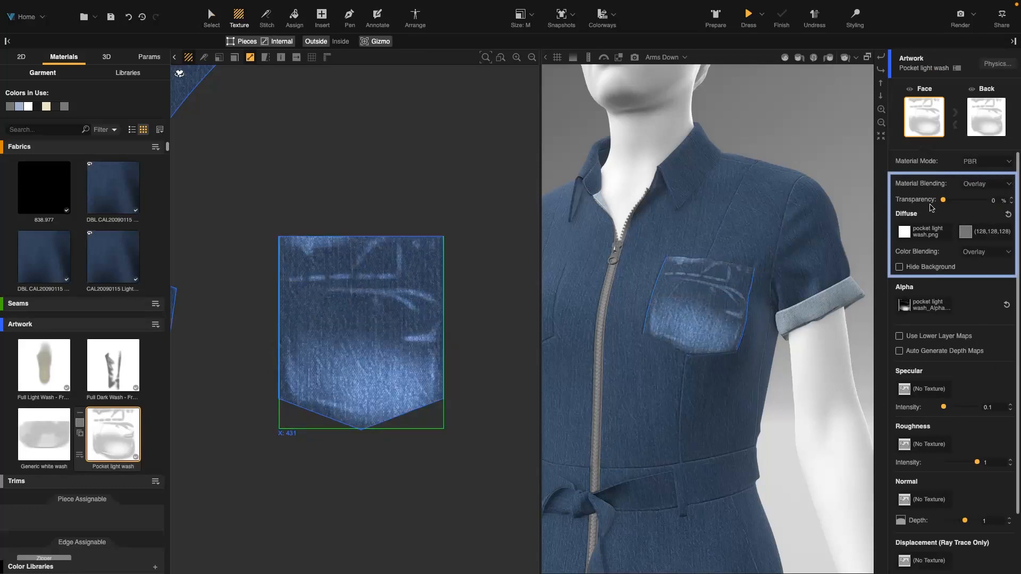
{"action": "left_click_drag", "start_coordinate": [943, 203], "coordinate": [950, 204]}
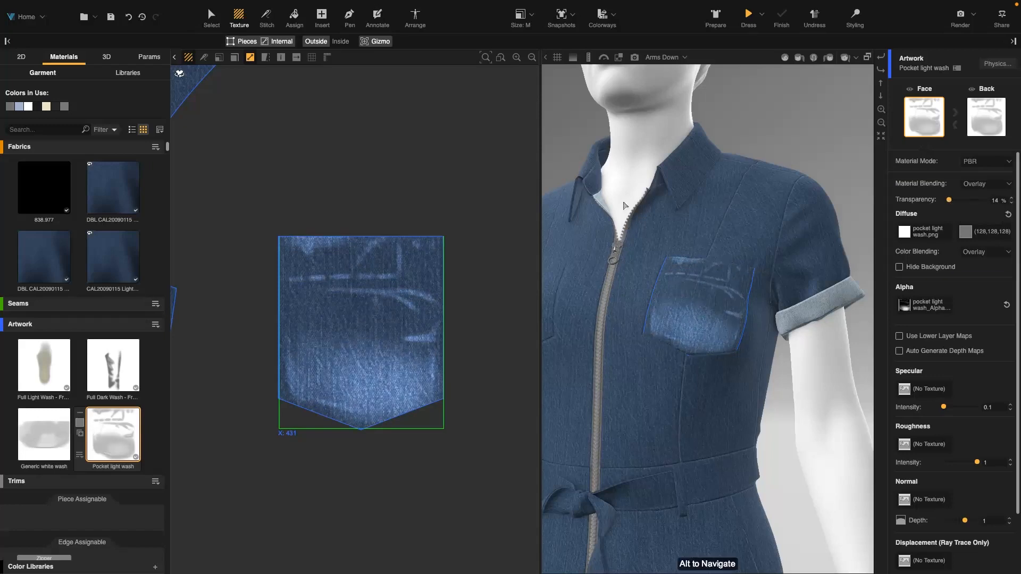
{"action": "key", "text": "Escape"}
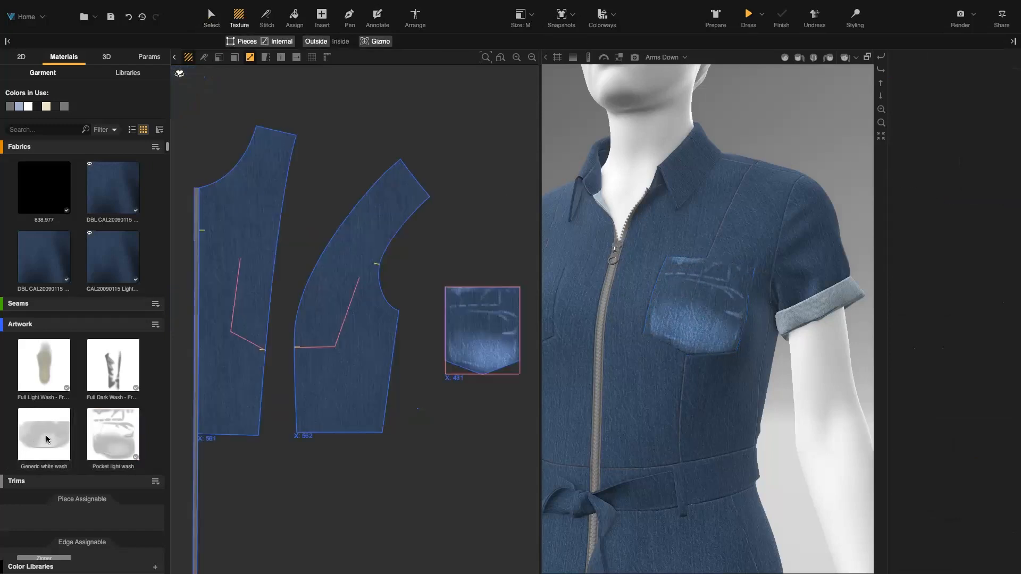
Apply the generic white wash to the side front bodice piece, then rotate and enlarge it to cover the whole piece.
{"action": "left_click", "coordinate": [47, 437]}
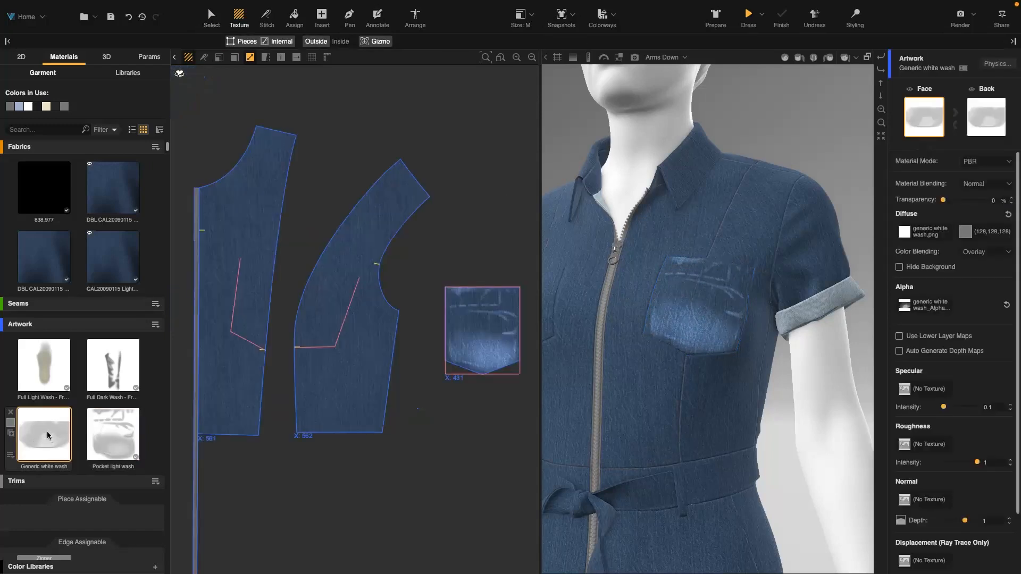
{"action": "left_click_drag", "start_coordinate": [41, 438], "coordinate": [277, 380]}
{"action": "left_click_drag", "start_coordinate": [325, 343], "coordinate": [328, 365]}
{"action": "left_click_drag", "start_coordinate": [360, 377], "coordinate": [386, 346]}
{"action": "left_click_drag", "start_coordinate": [365, 299], "coordinate": [403, 281]}
{"action": "left_click_drag", "start_coordinate": [352, 347], "coordinate": [368, 317]}
{"action": "left_click_drag", "start_coordinate": [382, 267], "coordinate": [377, 273]}
{"action": "mouse_move", "coordinate": [356, 346]}
{"action": "left_mouse_down"}
{"action": "mouse_move", "coordinate": [359, 326]}
{"action": "mouse_move", "coordinate": [347, 325]}
{"action": "mouse_move", "coordinate": [353, 347]}
{"action": "left_mouse_up"}
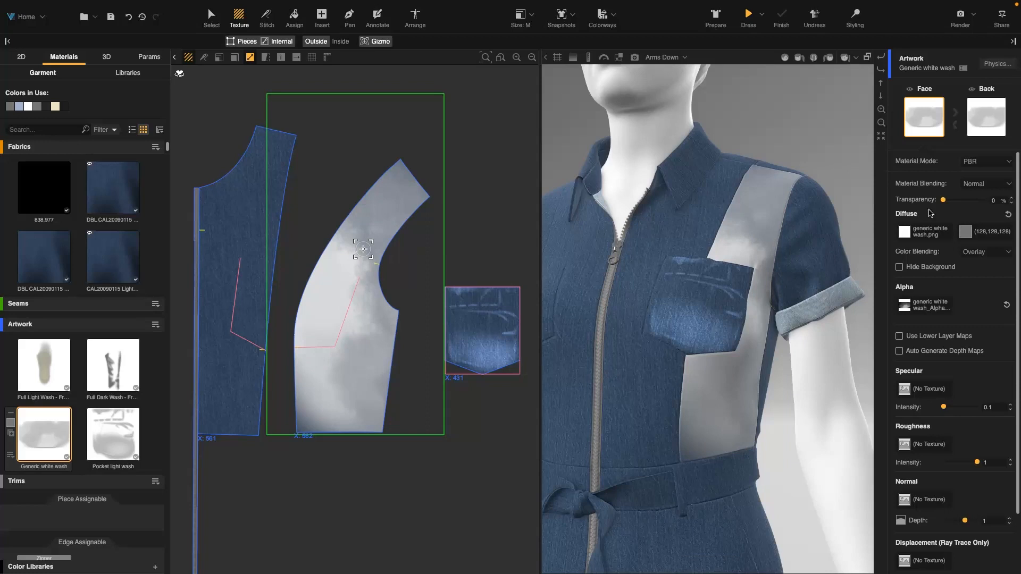
Set the generic white wash's material blending to Overlay and transparency to 35%, and shift it slightly down on the bodice piece.
{"action": "left_click", "coordinate": [986, 184]}
{"action": "left_click", "coordinate": [981, 207]}
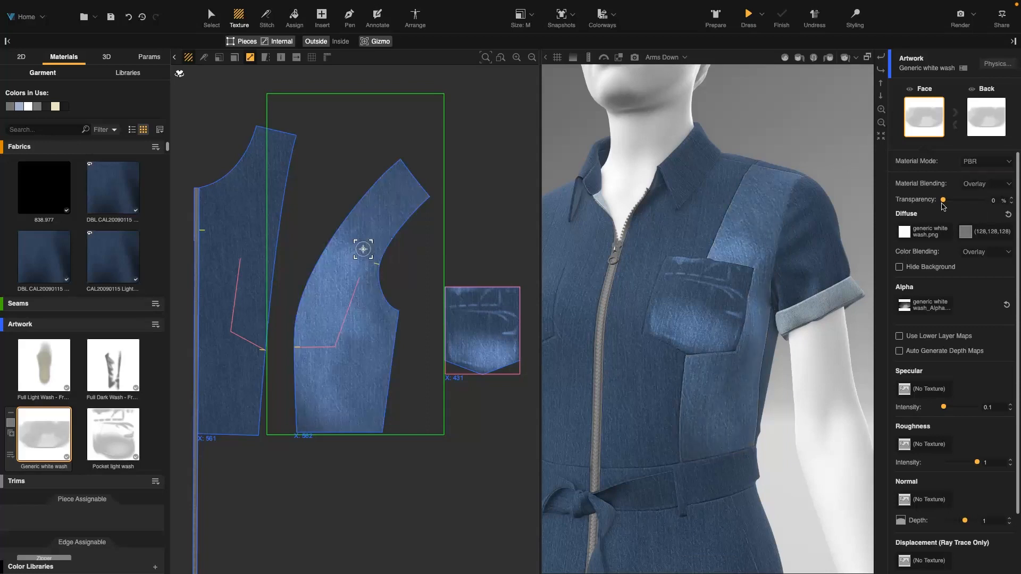
{"action": "left_click_drag", "start_coordinate": [951, 202], "coordinate": [957, 201]}
{"action": "left_click_drag", "start_coordinate": [419, 272], "coordinate": [416, 285]}
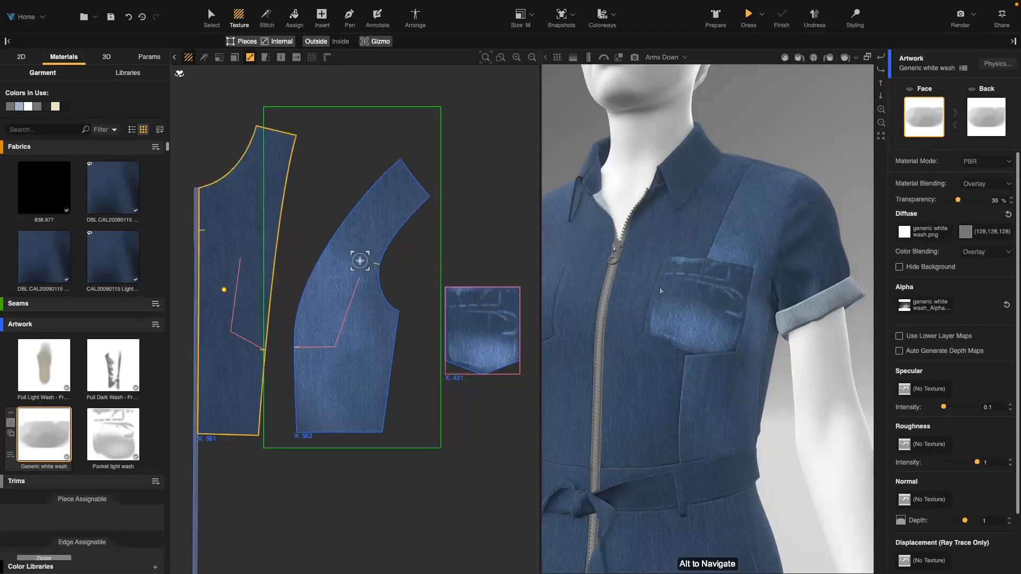
Give the generic white wash a cream diffuse color of RGB 237, 232, 204 with Multiply color blending.
{"action": "left_click", "coordinate": [967, 235]}
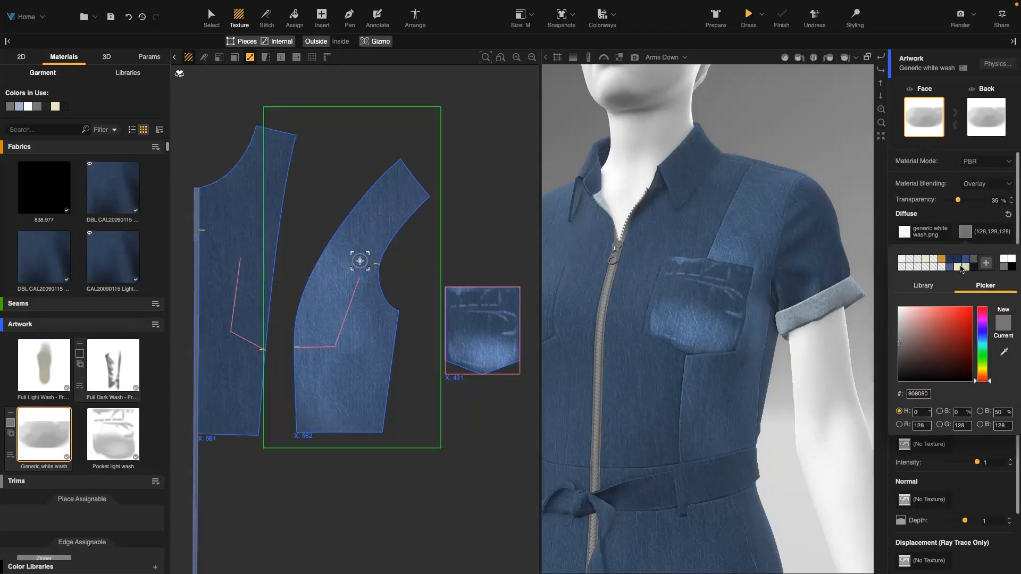
{"action": "left_click", "coordinate": [958, 271]}
{"action": "left_click", "coordinate": [977, 218]}
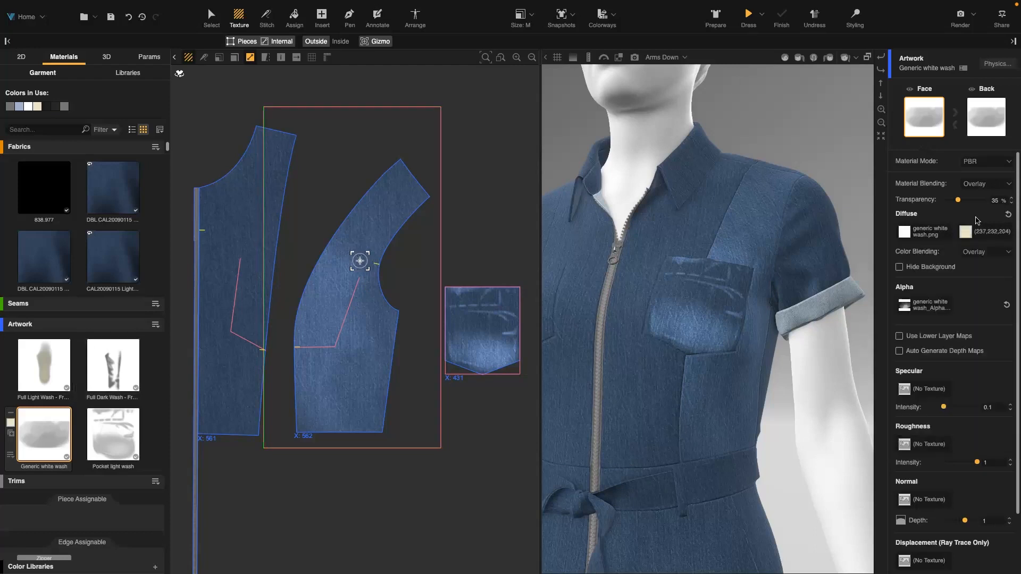
{"action": "left_click", "coordinate": [1002, 253]}
{"action": "left_click", "coordinate": [992, 276]}
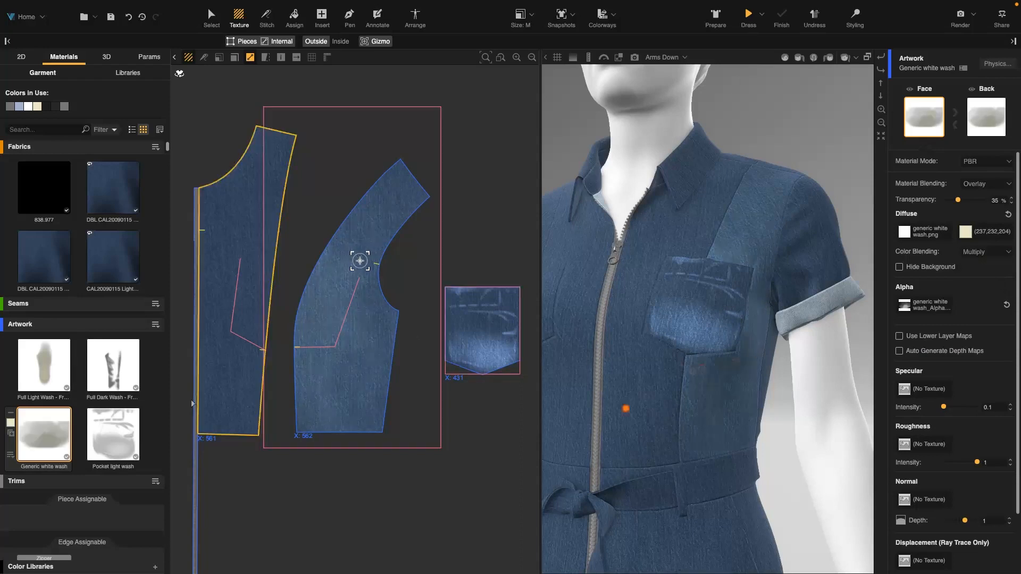
Give the pocket light wash the cream diffuse color RGB 237, 232, 204, Multiply color blending and 4% transparency.
{"action": "left_click", "coordinate": [107, 432]}
{"action": "left_click", "coordinate": [979, 233]}
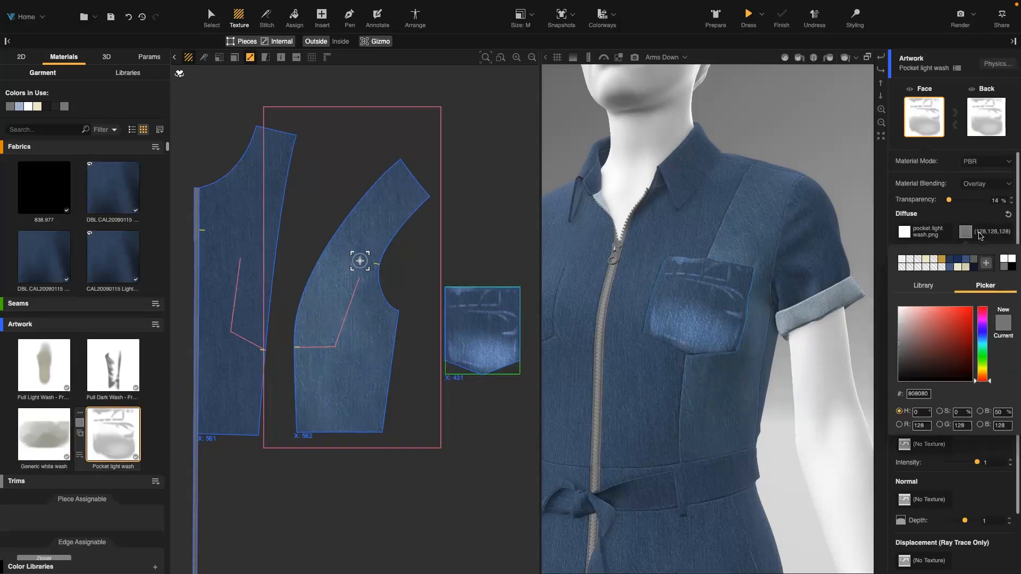
{"action": "left_click", "coordinate": [963, 267]}
{"action": "left_click", "coordinate": [973, 218]}
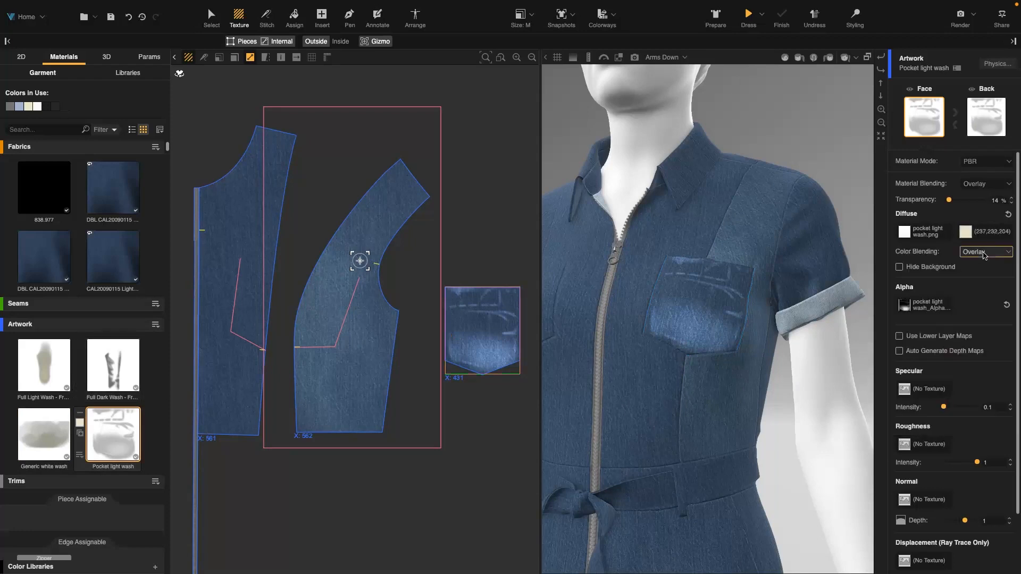
{"action": "left_click_drag", "start_coordinate": [949, 201], "coordinate": [944, 201]}
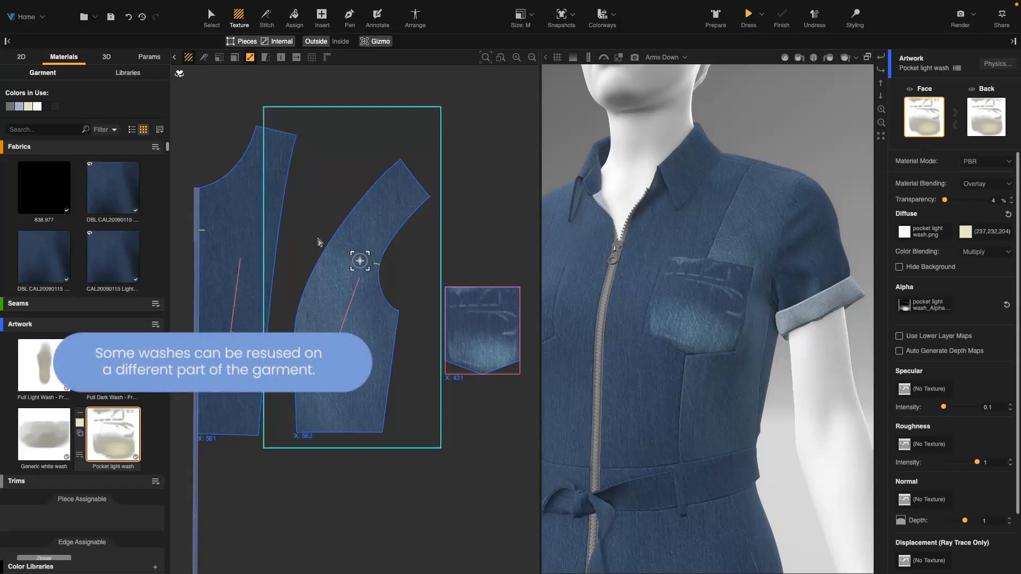
Duplicate the generic white wash artwork, apply the copy to the center front bodice piece and rotate it to suit the piece.
{"action": "left_click", "coordinate": [48, 440]}
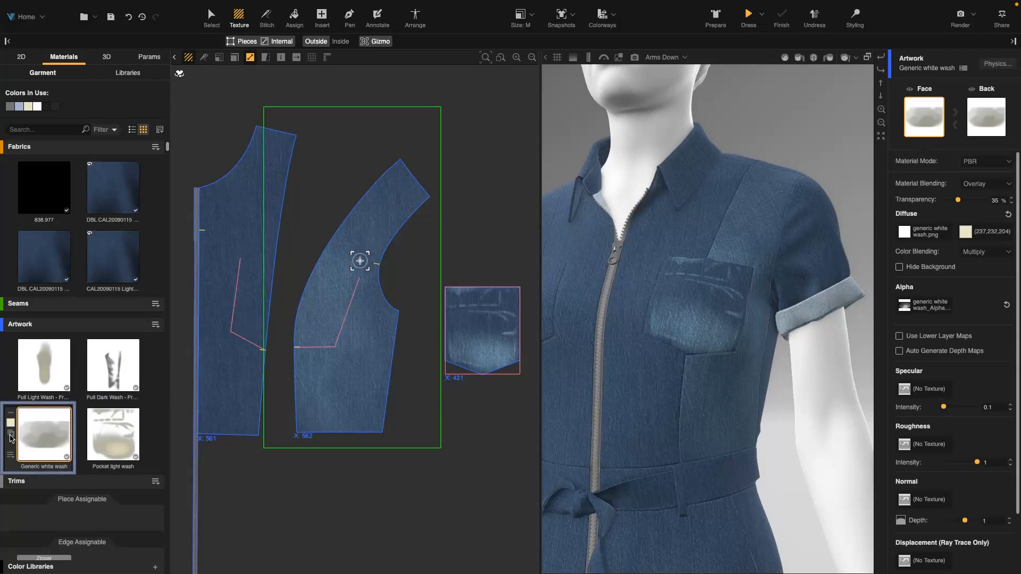
{"action": "left_click", "coordinate": [11, 435]}
{"action": "left_click_drag", "start_coordinate": [56, 506], "coordinate": [222, 346]}
{"action": "left_click", "coordinate": [230, 289]}
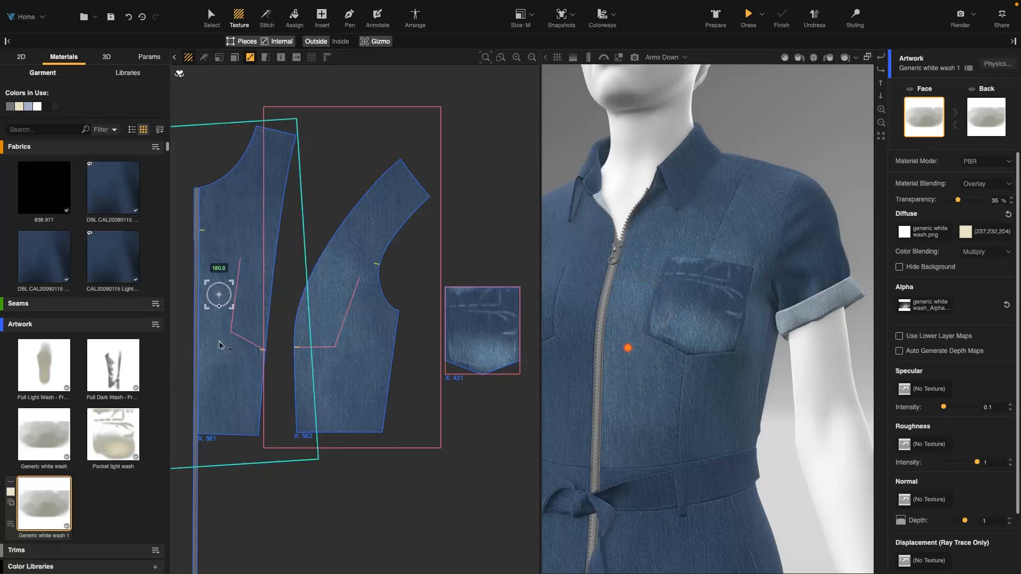
{"action": "left_click_drag", "start_coordinate": [218, 310], "coordinate": [221, 317]}
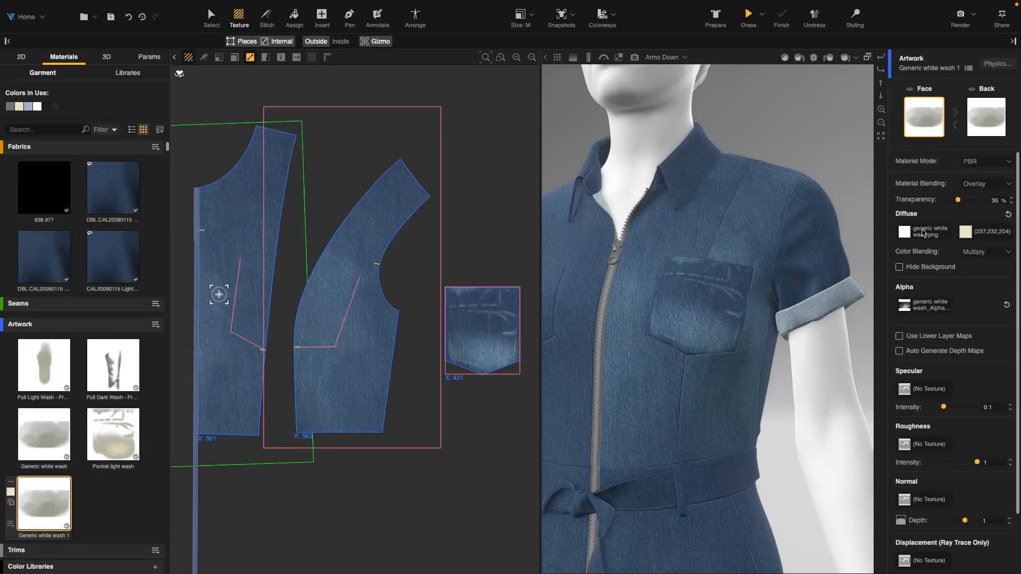
Flip the diffuse image of the duplicated generic white wash horizontally.
{"action": "left_click", "coordinate": [923, 233]}
{"action": "left_click", "coordinate": [1003, 263]}
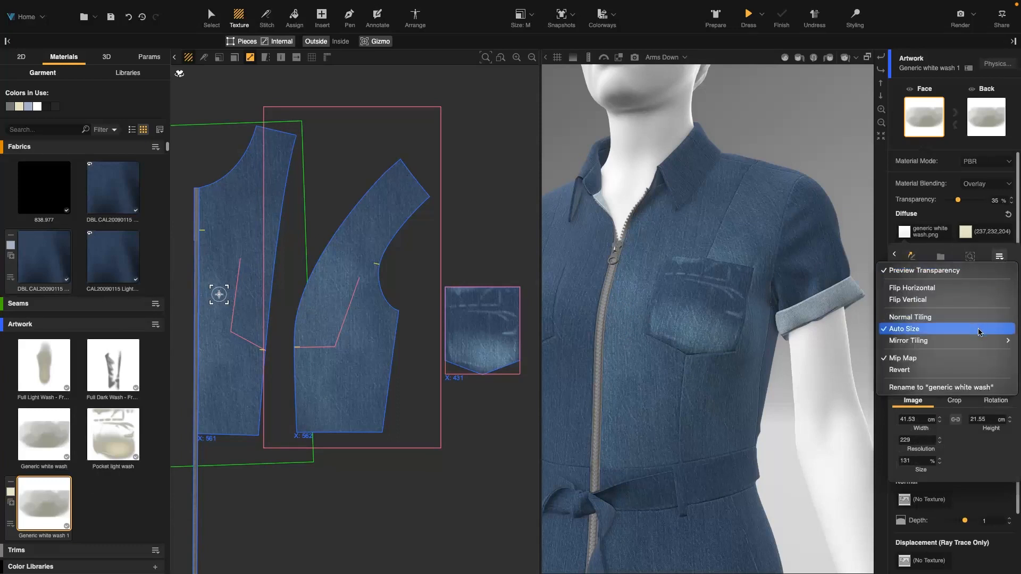
{"action": "left_click", "coordinate": [984, 292]}
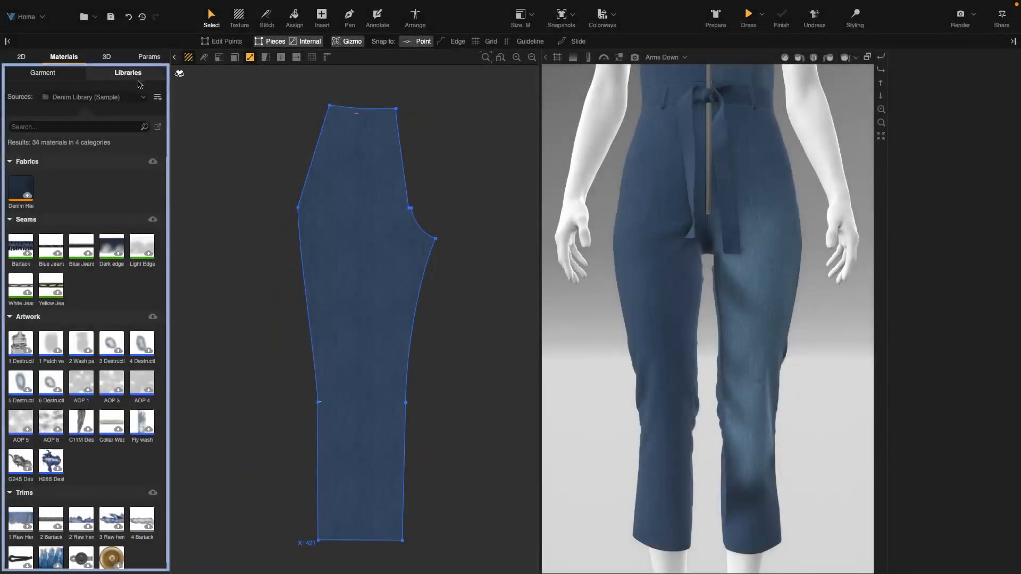
Switch the material library source to the Jeanologia Dry Finish Gallery.
{"action": "left_click", "coordinate": [142, 96]}
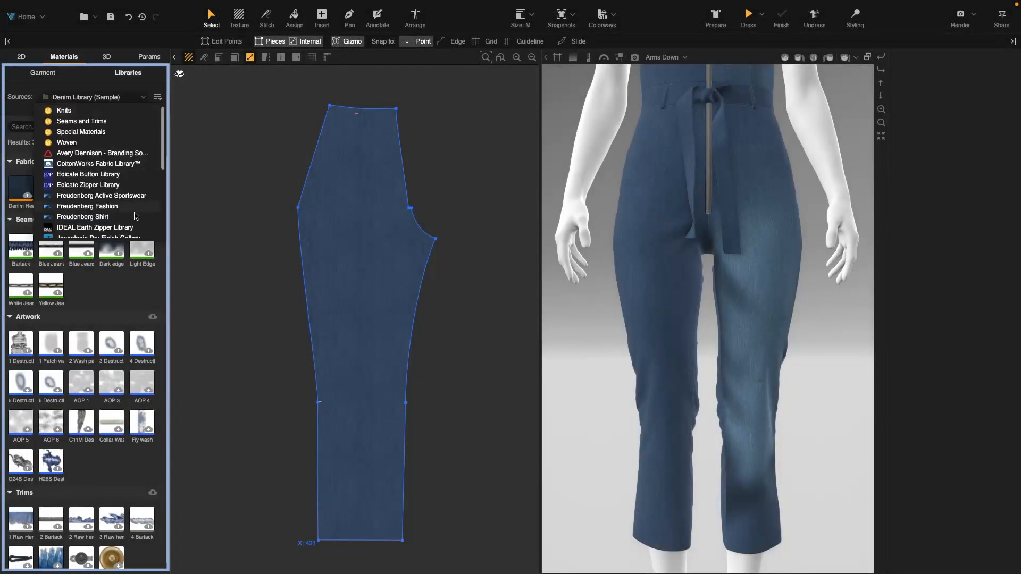
{"action": "scroll", "coordinate": [143, 224], "scroll_direction": "down", "scroll_amount": 1}
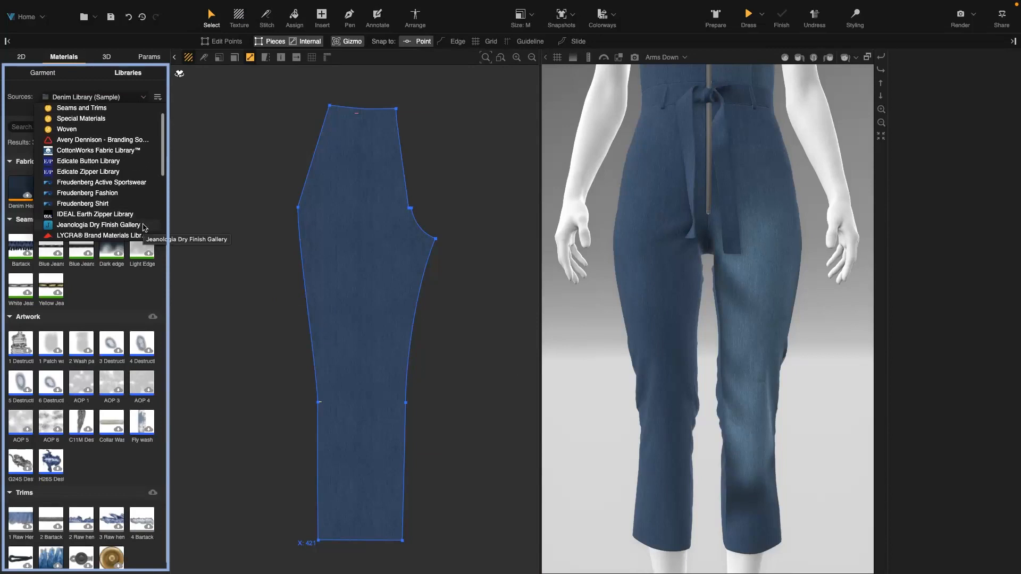
{"action": "left_click", "coordinate": [142, 225]}
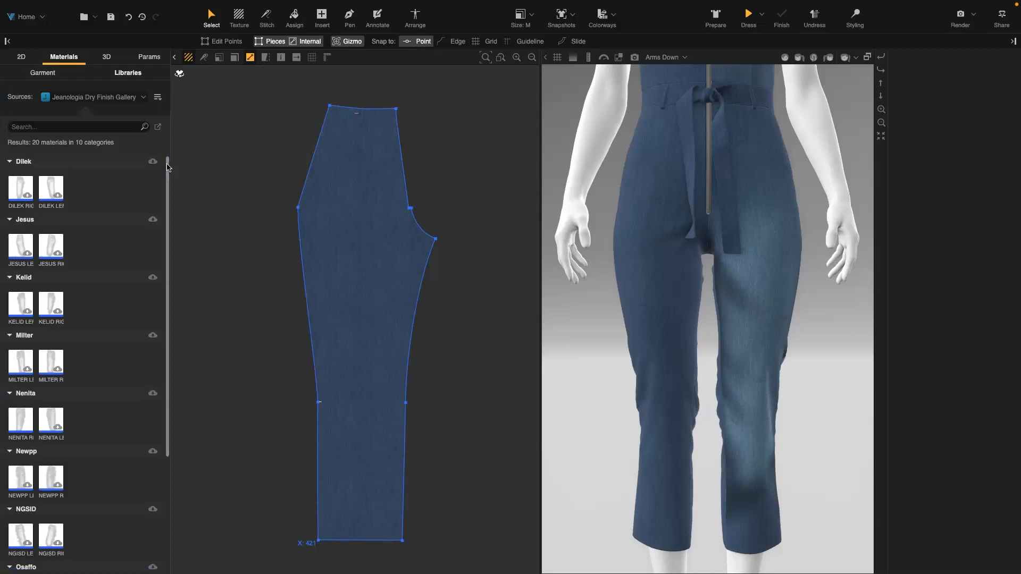
Add the Nenita right wash from the library to the garment and place it on the unwashed front leg piece.
{"action": "left_click_drag", "start_coordinate": [168, 165], "coordinate": [169, 293]}
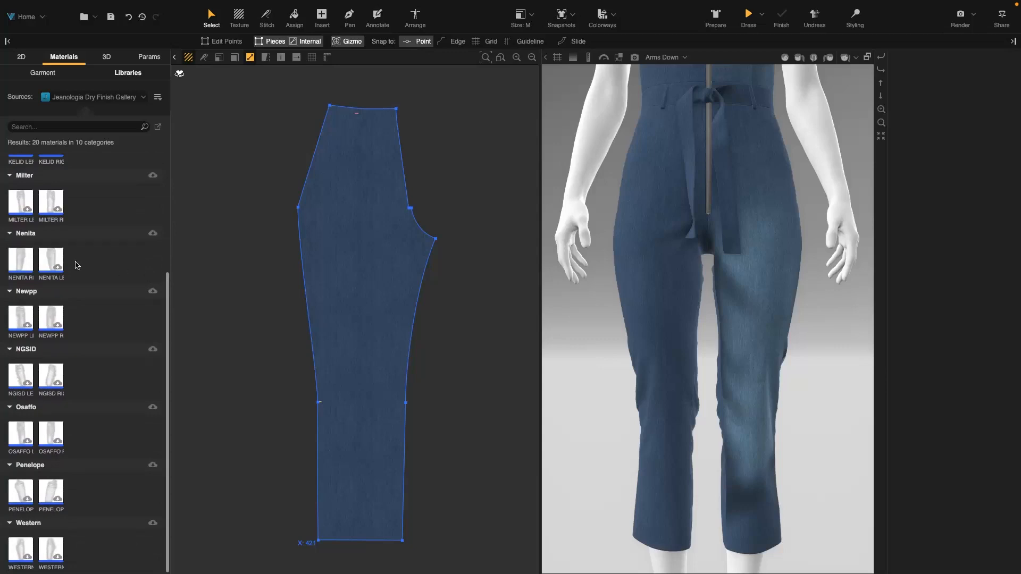
{"action": "mouse_move", "coordinate": [16, 269]}
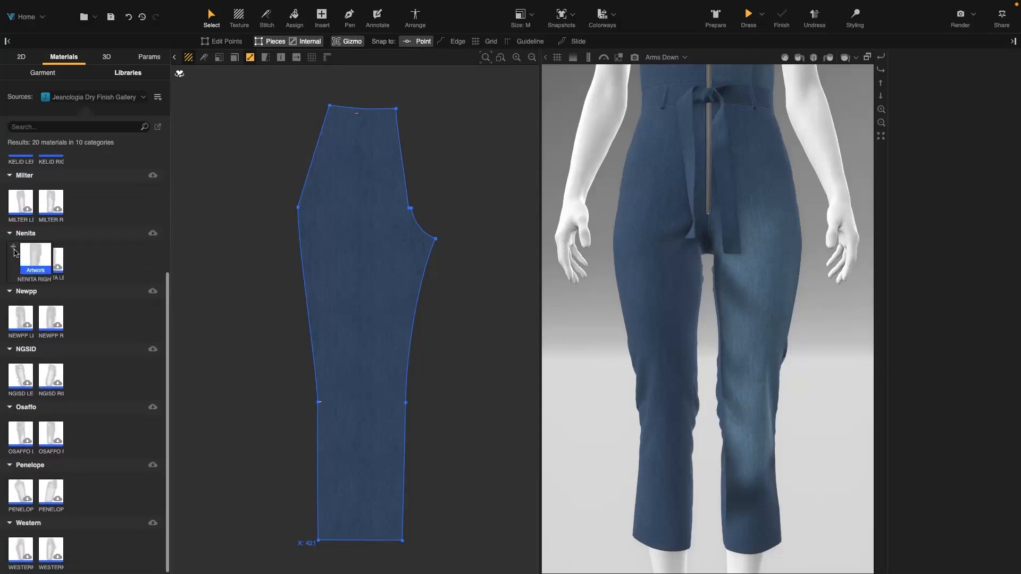
{"action": "left_click", "coordinate": [15, 249]}
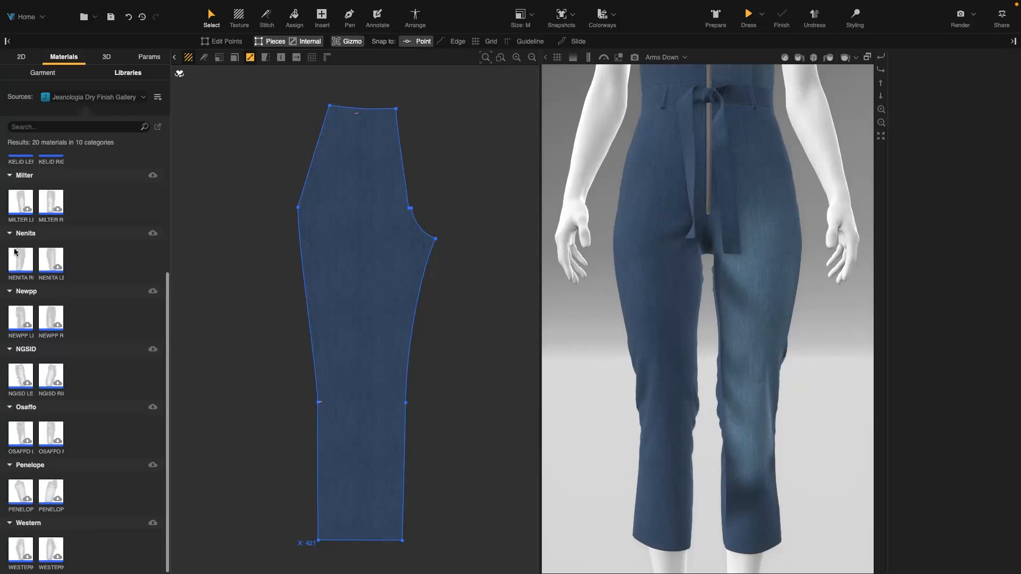
{"action": "left_click", "coordinate": [61, 76]}
{"action": "left_click_drag", "start_coordinate": [110, 500], "coordinate": [372, 289]}
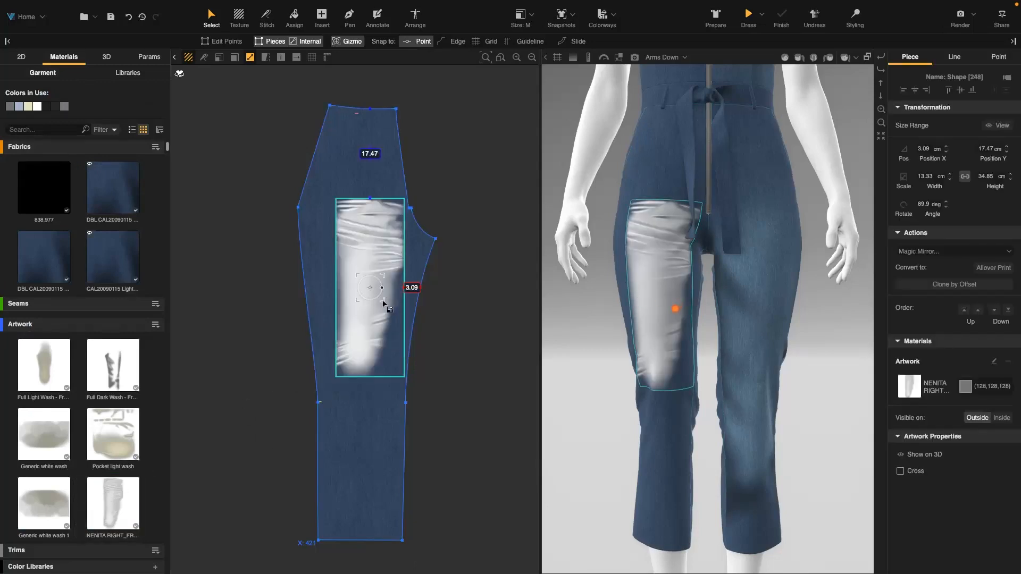
Enlarge the Nenita right wash to 29.34 × 76.69 cm, rotate it to 83 degrees and position it over the front leg piece.
{"action": "left_click_drag", "start_coordinate": [385, 299], "coordinate": [322, 195]}
{"action": "left_click_drag", "start_coordinate": [378, 245], "coordinate": [387, 250]}
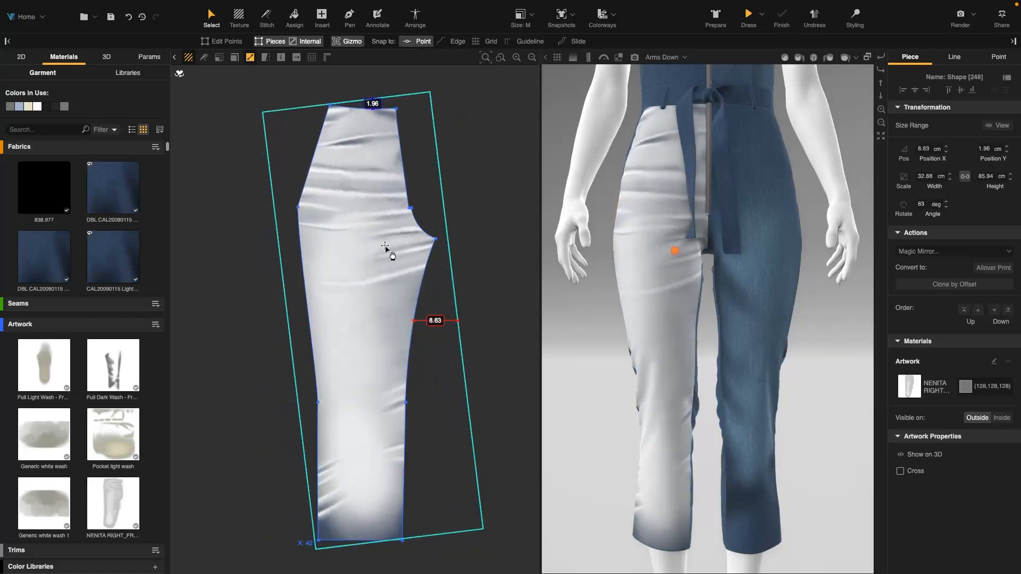
{"action": "left_click_drag", "start_coordinate": [303, 205], "coordinate": [293, 212]}
{"action": "mouse_move", "coordinate": [357, 261]}
{"action": "left_mouse_down"}
{"action": "mouse_move", "coordinate": [339, 258]}
{"action": "mouse_move", "coordinate": [360, 266]}
{"action": "left_mouse_up"}
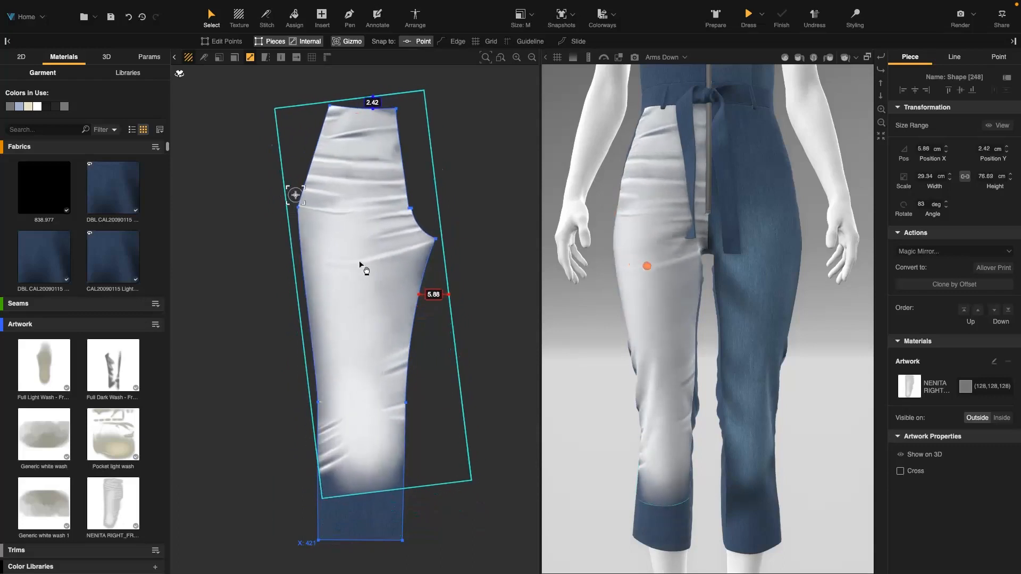
Set the Nenita right wash material's blending to Overlay and its transparency to 23%.
{"action": "left_click", "coordinate": [109, 530]}
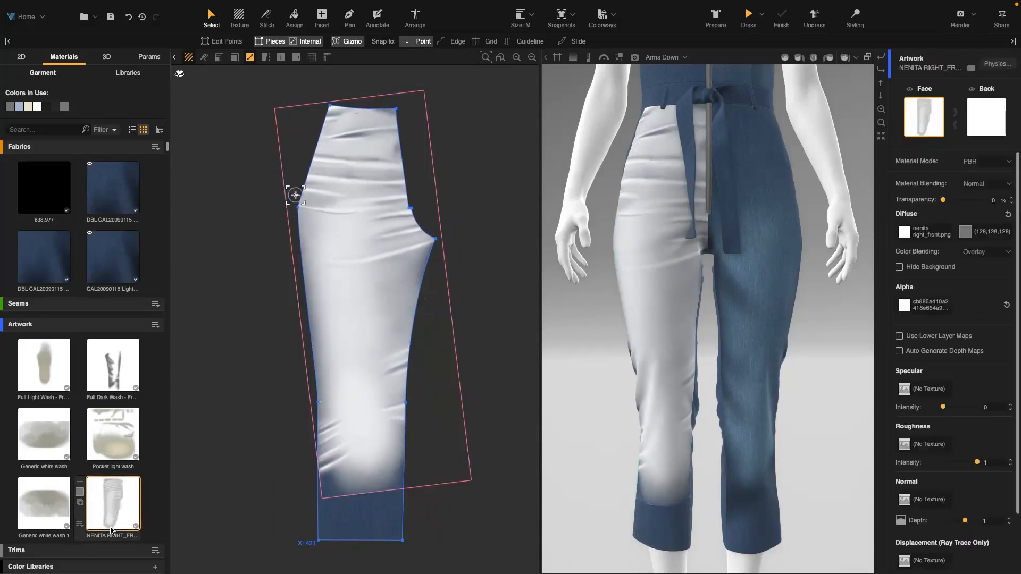
{"action": "left_click", "coordinate": [976, 184]}
{"action": "left_click", "coordinate": [980, 207]}
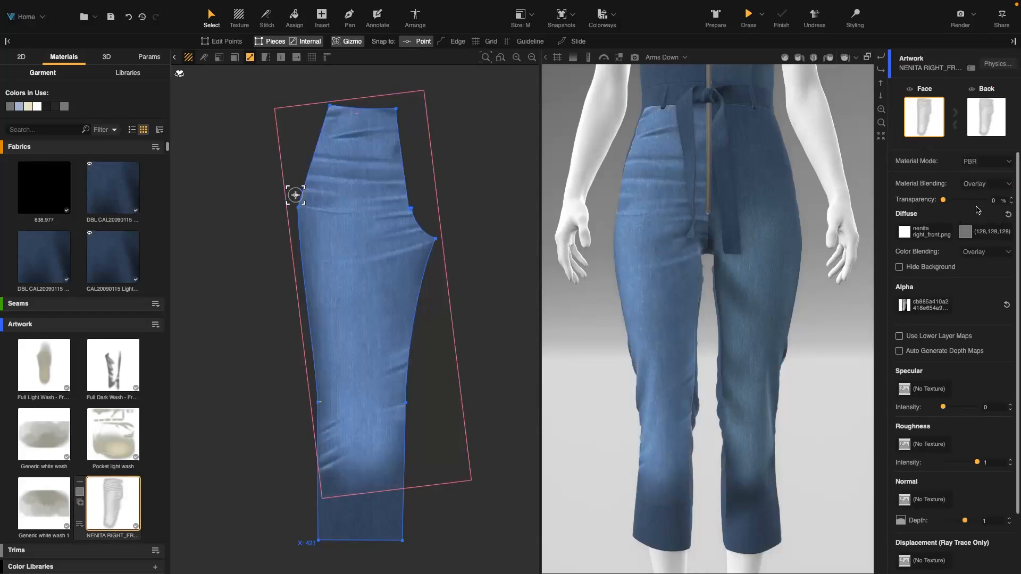
{"action": "left_click", "coordinate": [953, 200]}
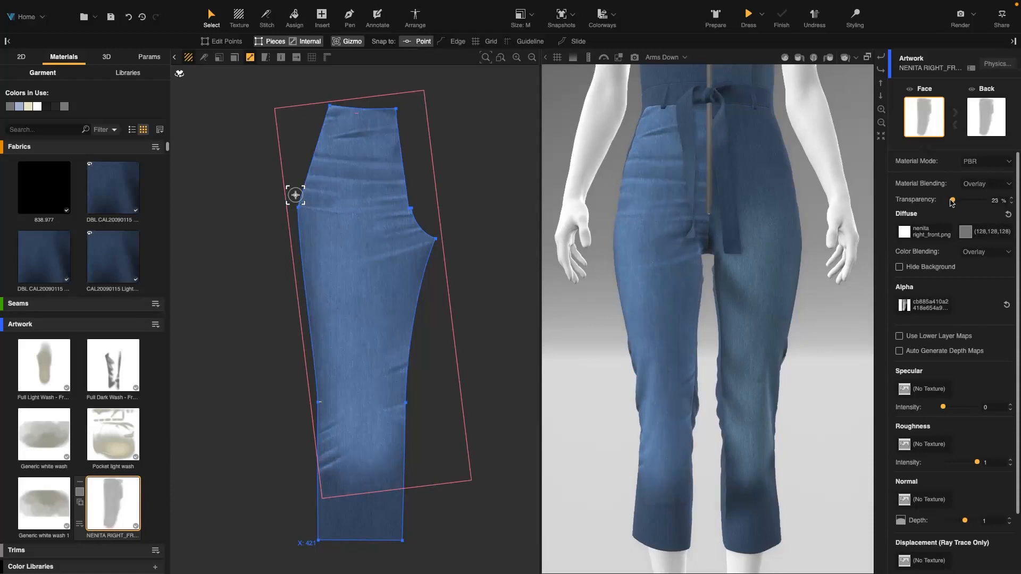
Give the Nenita right wash a cream diffuse colour (237,232,204) with Multiply colour blending and 15% transparency.
{"action": "left_click", "coordinate": [968, 232]}
{"action": "left_click", "coordinate": [958, 267]}
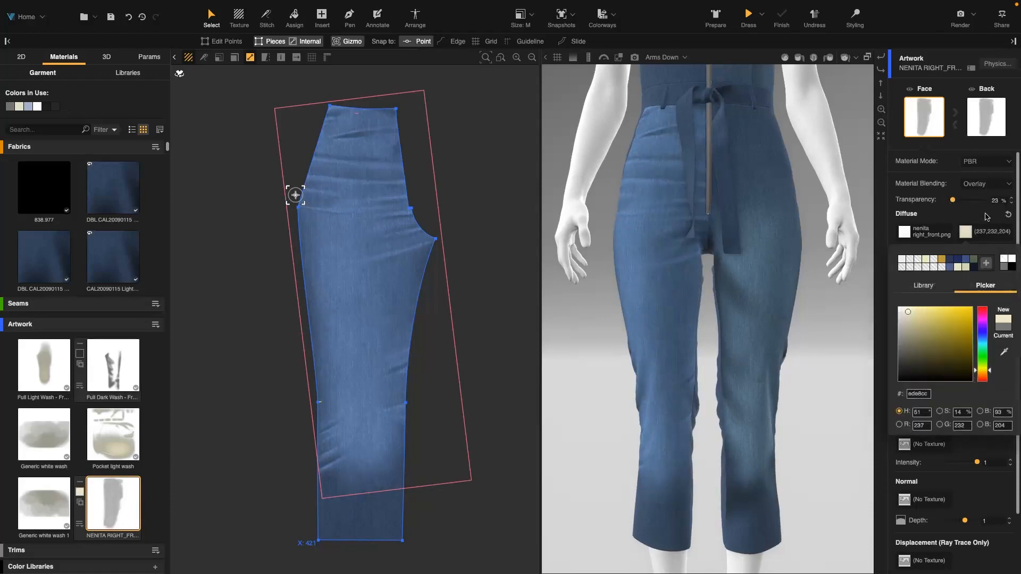
{"action": "left_click_drag", "start_coordinate": [795, 274], "coordinate": [599, 387]}
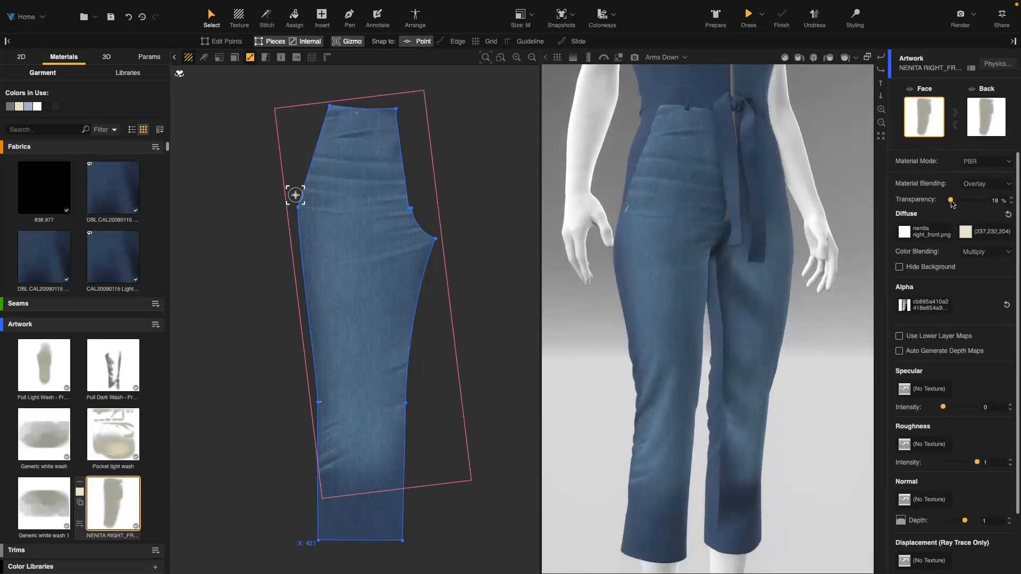
{"action": "left_click_drag", "start_coordinate": [848, 334], "coordinate": [836, 340]}
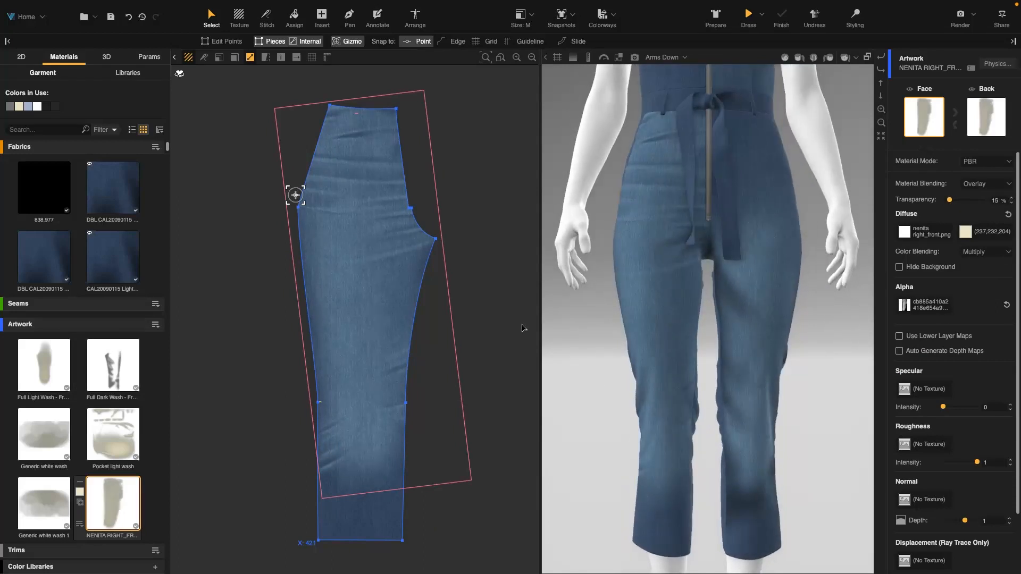
{"action": "left_click", "coordinate": [492, 318]}
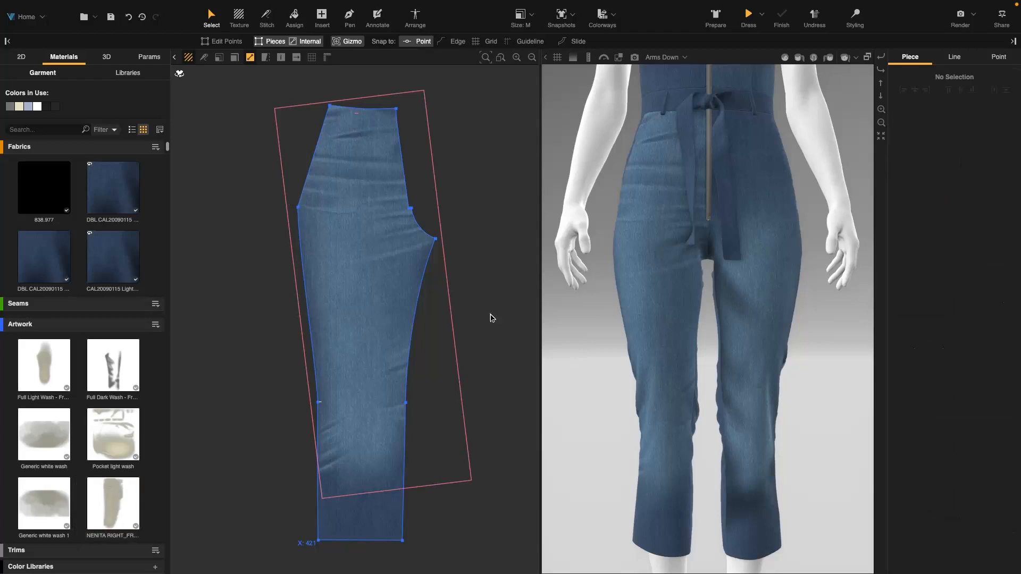
Switch the material library source to Denim Library (Sample), look over its materials and return to the garment's materials.
{"action": "left_click", "coordinate": [128, 73]}
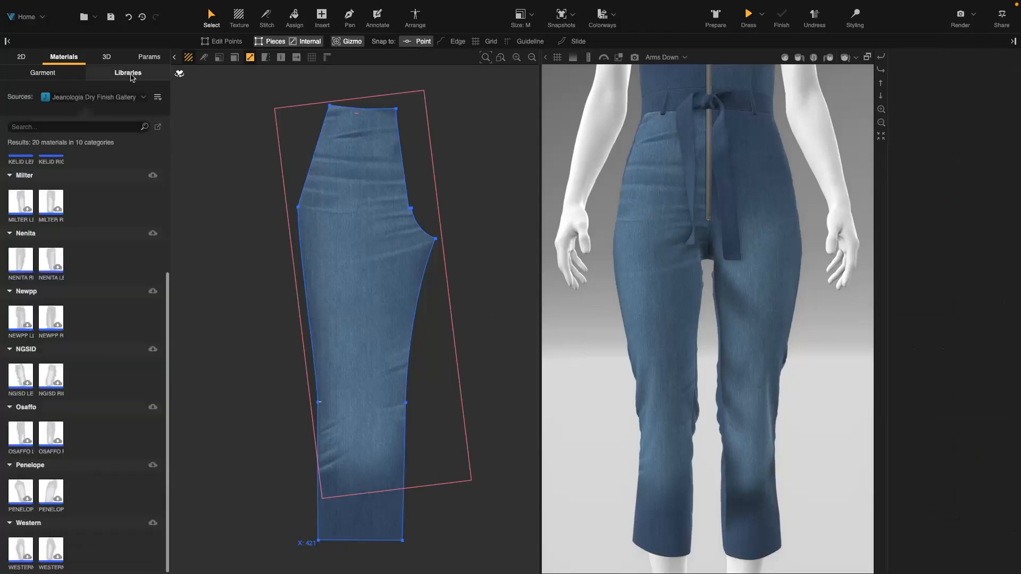
{"action": "left_click", "coordinate": [143, 102]}
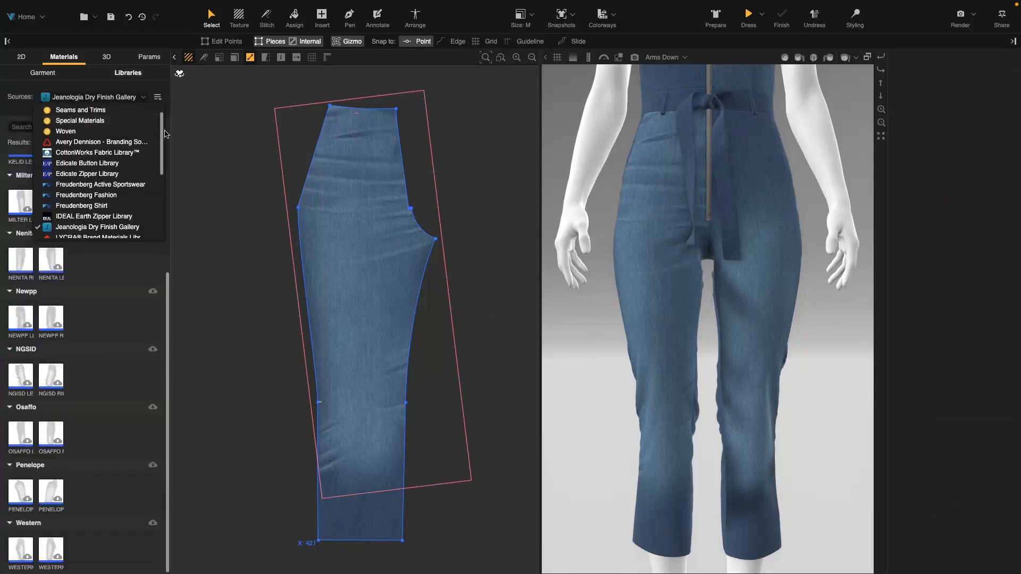
{"action": "scroll", "coordinate": [164, 188], "scroll_direction": "down", "scroll_amount": 3}
{"action": "scroll", "coordinate": [163, 188], "scroll_direction": "down", "scroll_amount": 2}
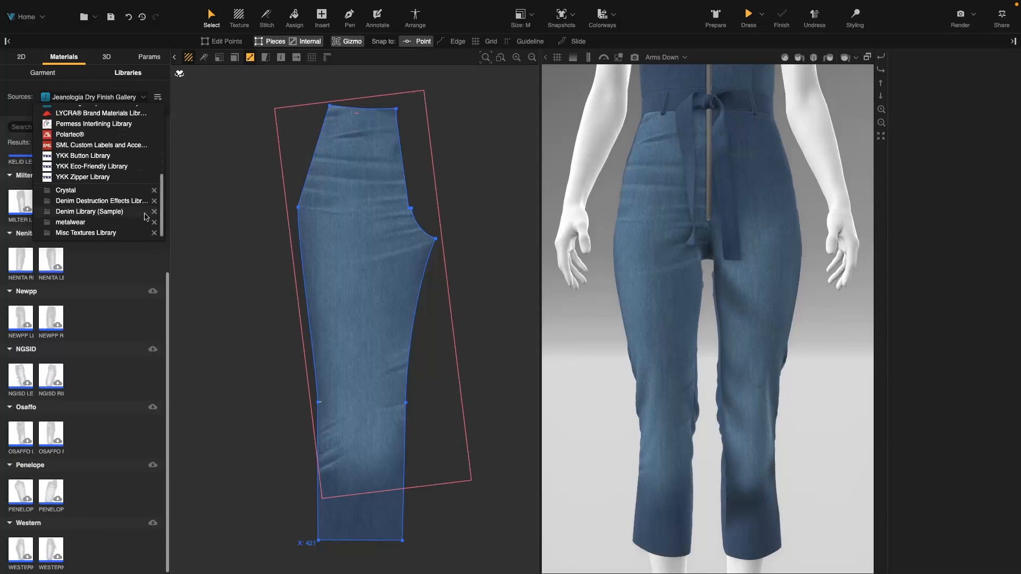
{"action": "left_click", "coordinate": [117, 213]}
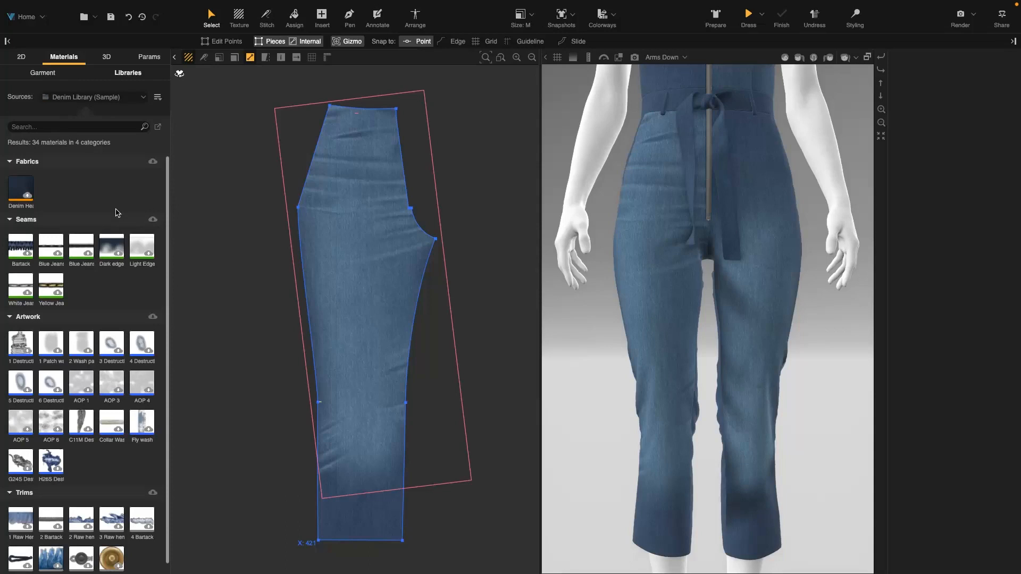
{"action": "left_click", "coordinate": [43, 73]}
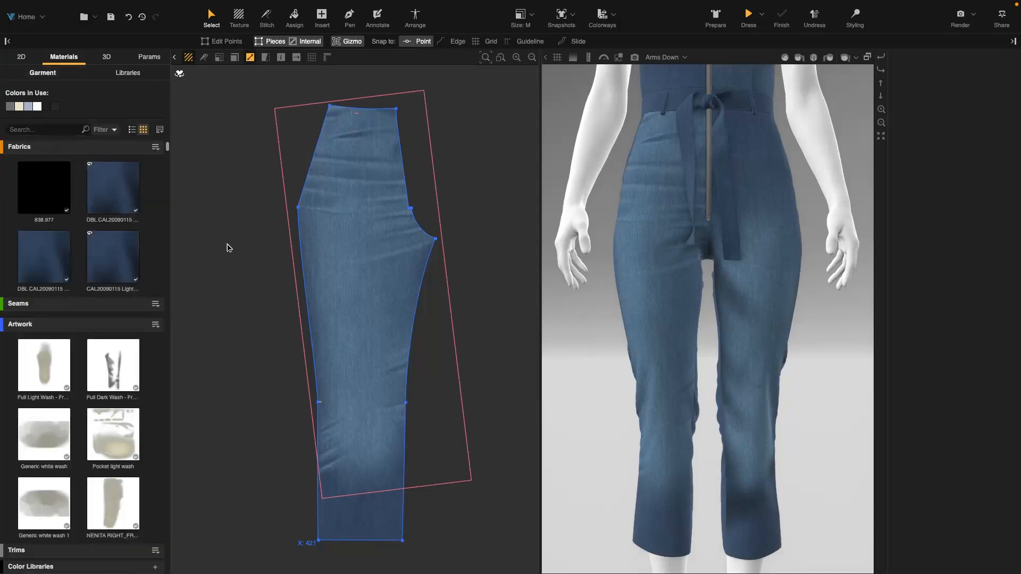
Delete the placed Nenita right wash from the front leg piece.
{"action": "left_click", "coordinate": [390, 205]}
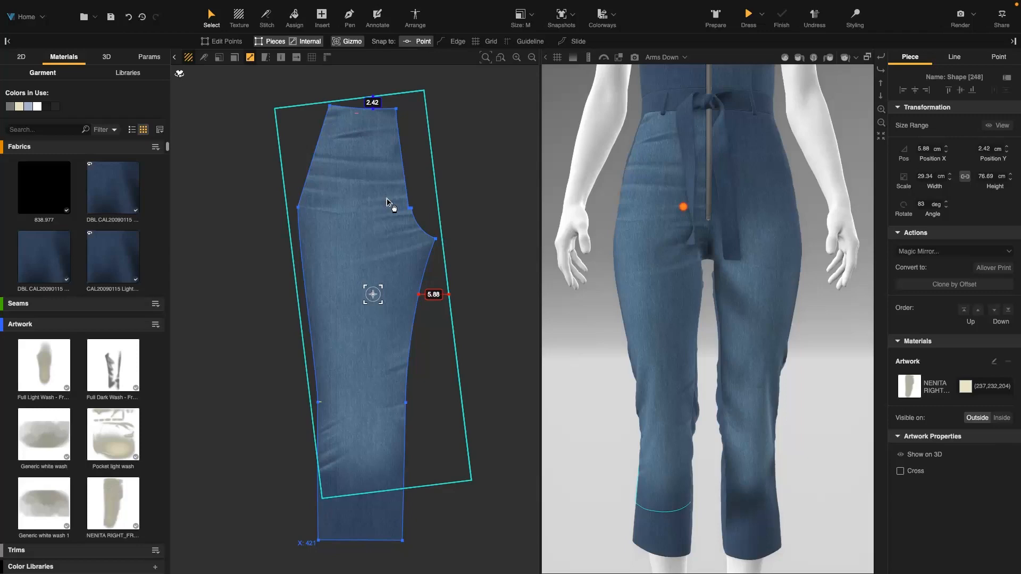
{"action": "key", "text": "Delete"}
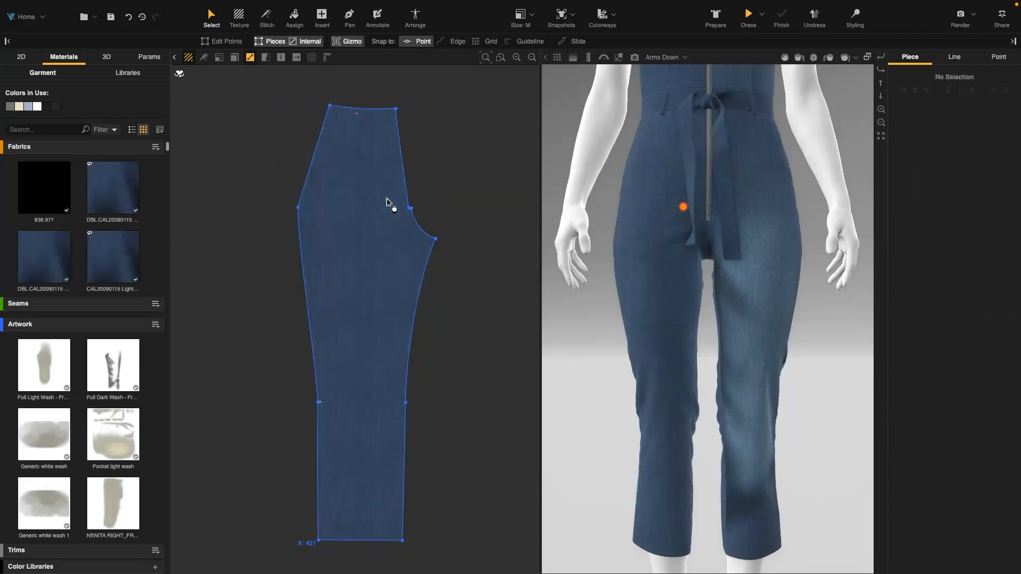